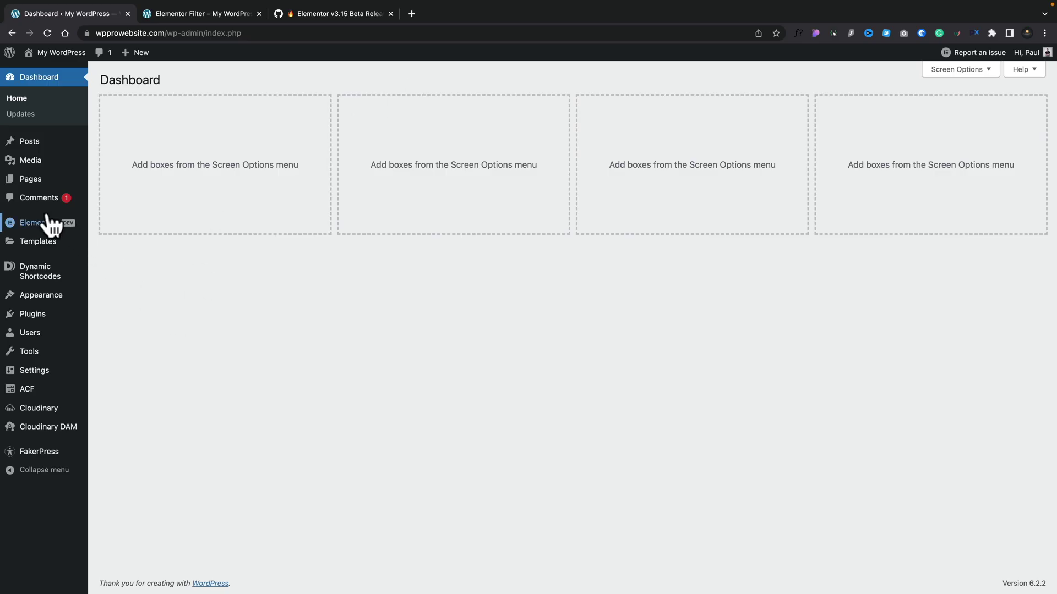
Step: Confirm the Taxonomy Filter experiment is Active in Elementor's Features settings
mouse_move(39, 227)
click(112, 225)
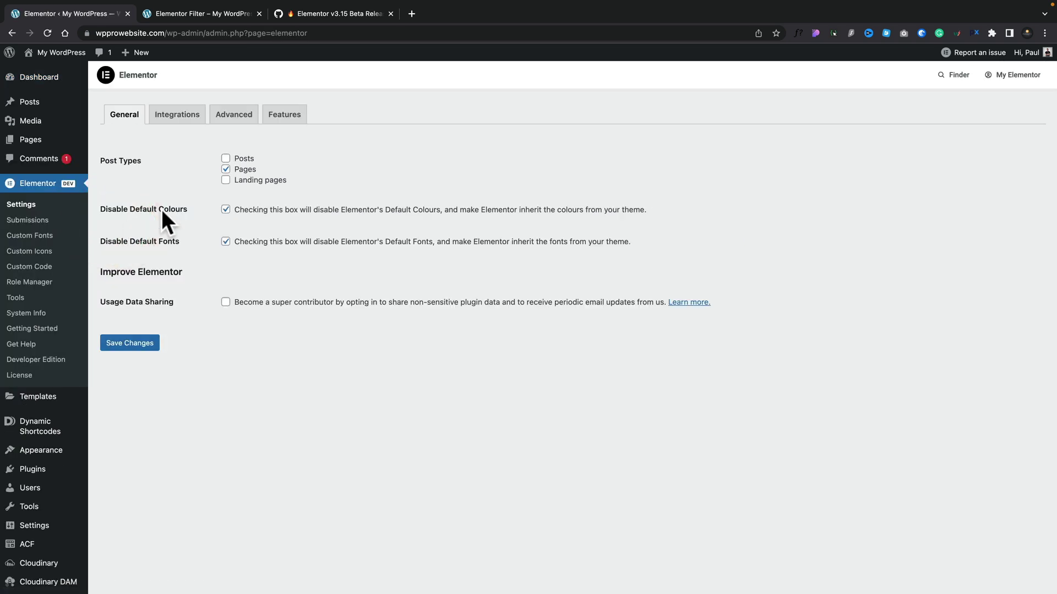
click(295, 114)
scroll(392, 362, down, 5)
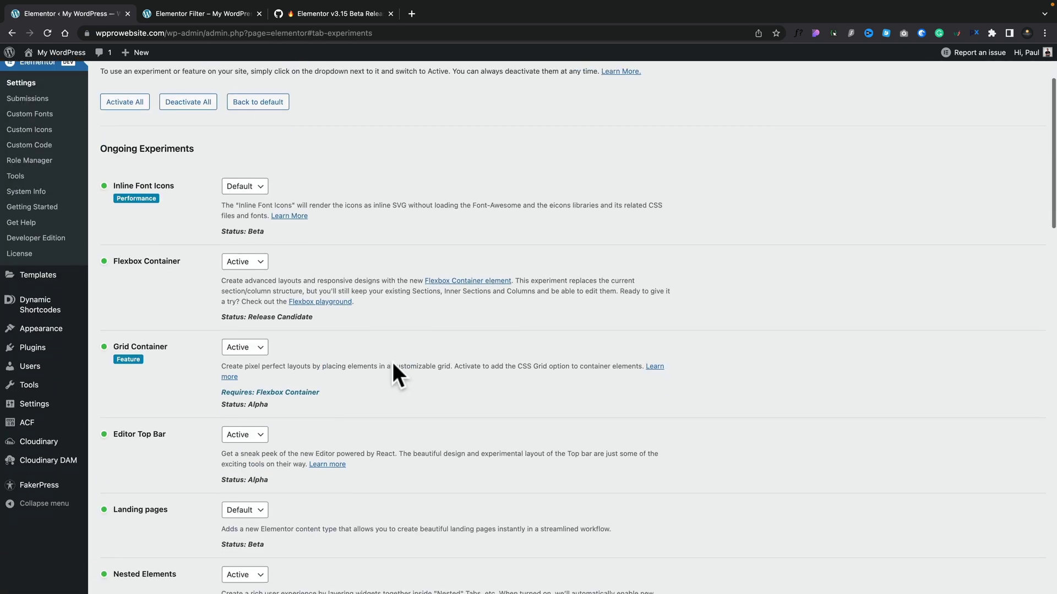
scroll(391, 362, down, 4)
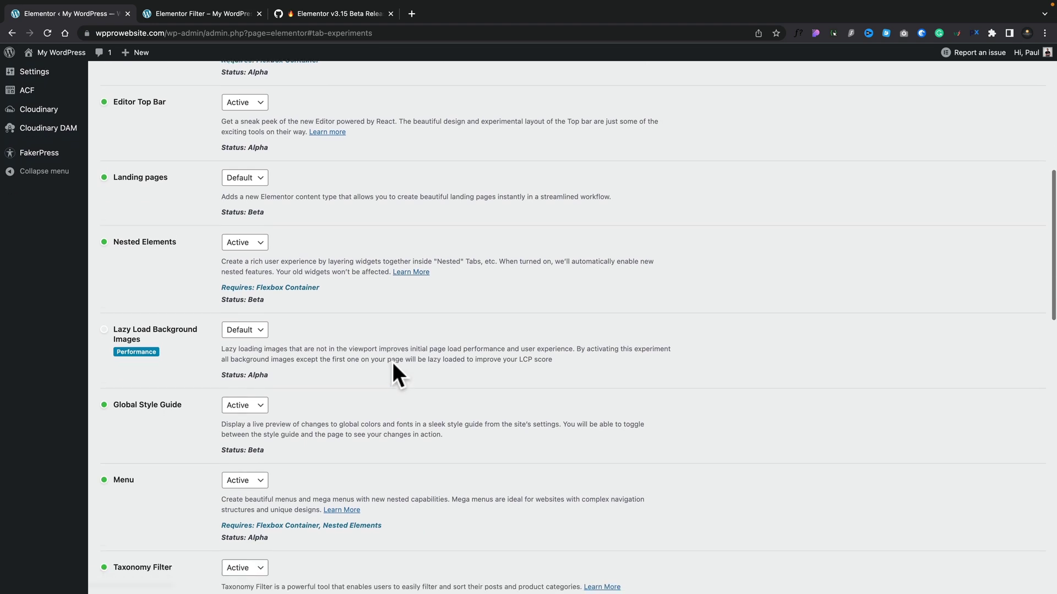
scroll(392, 362, down, 1)
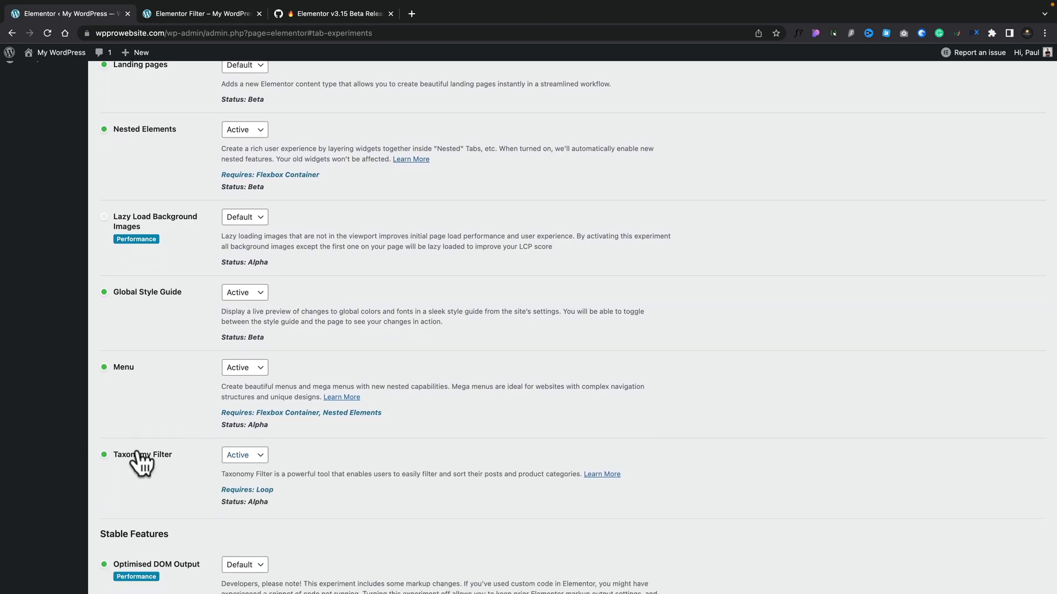
click(244, 454)
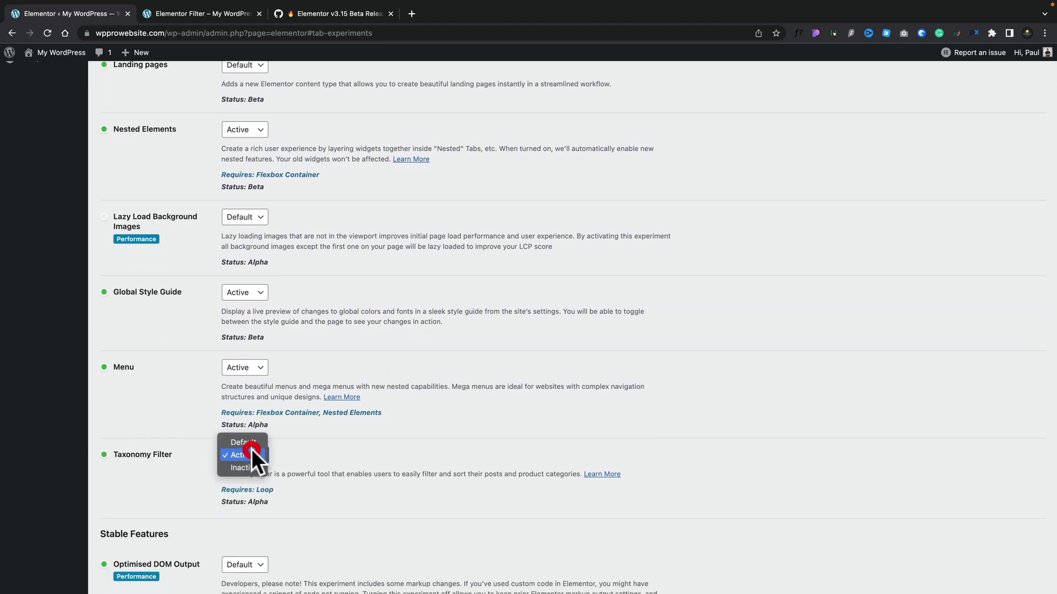
click(299, 451)
scroll(292, 504, up, 3)
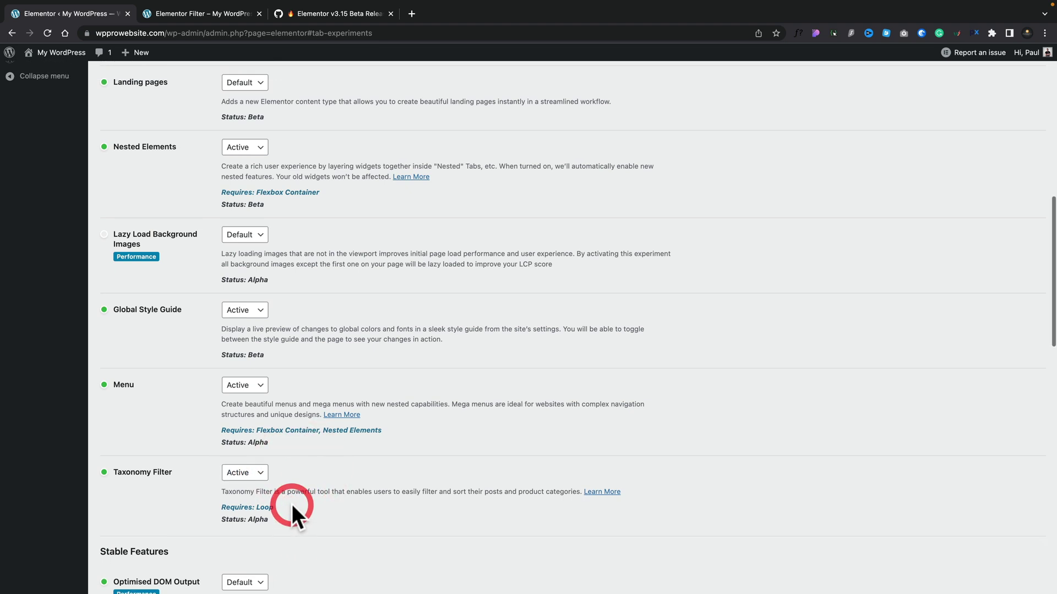
scroll(291, 504, up, 2)
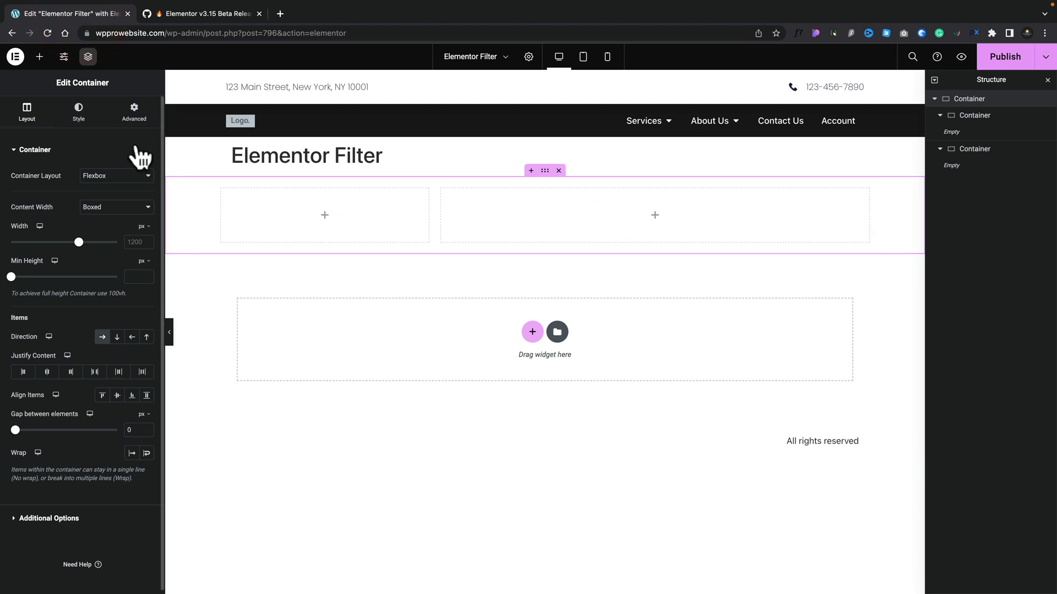
Step: Place a Loop Grid in the right container using the Main Loop Design template
click(40, 57)
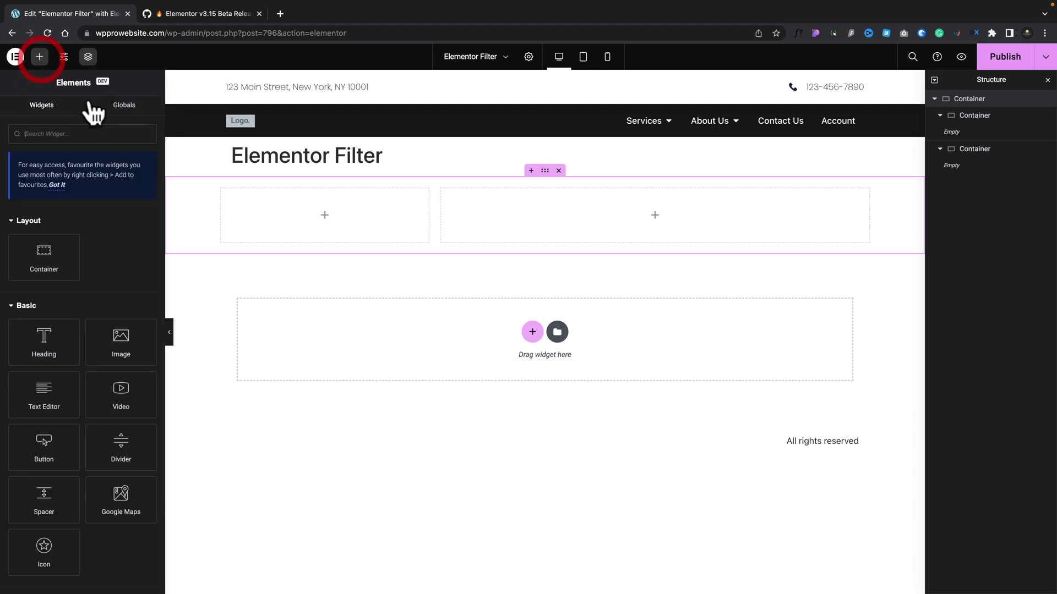
text(loop)
drag(122, 233, 514, 228)
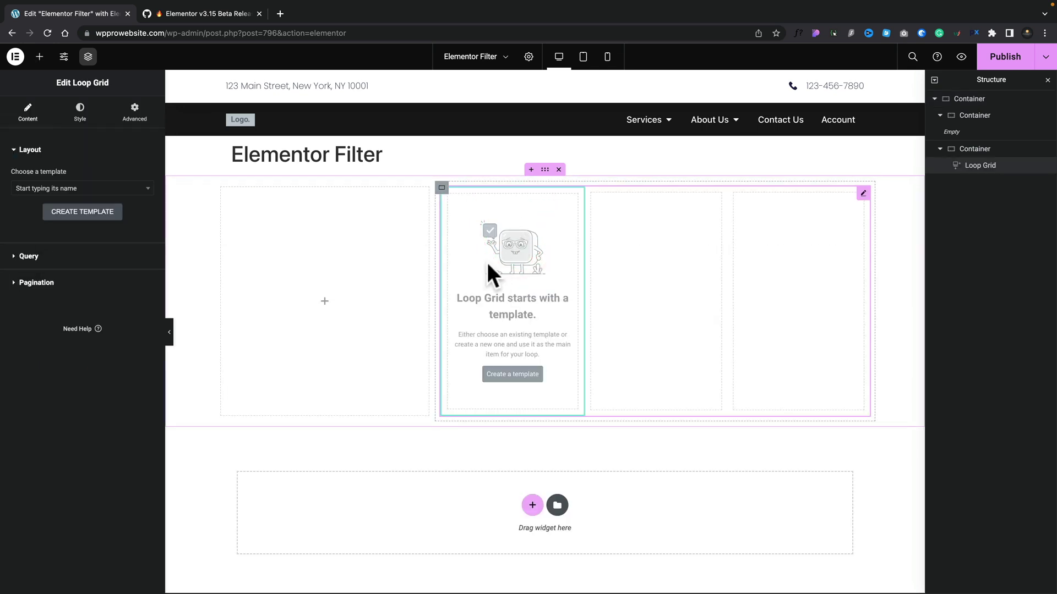
click(144, 194)
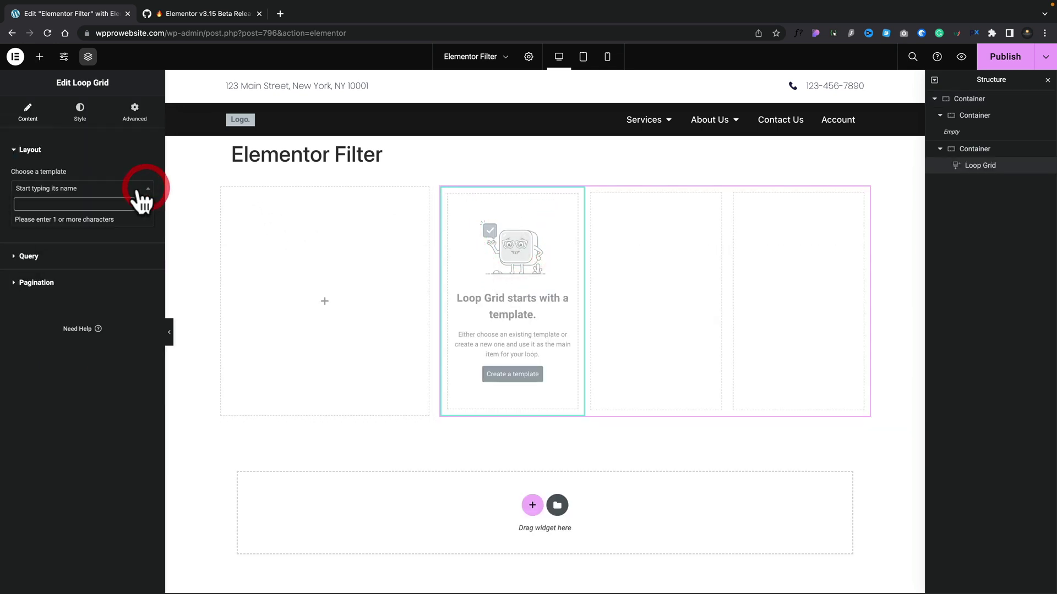
click(44, 220)
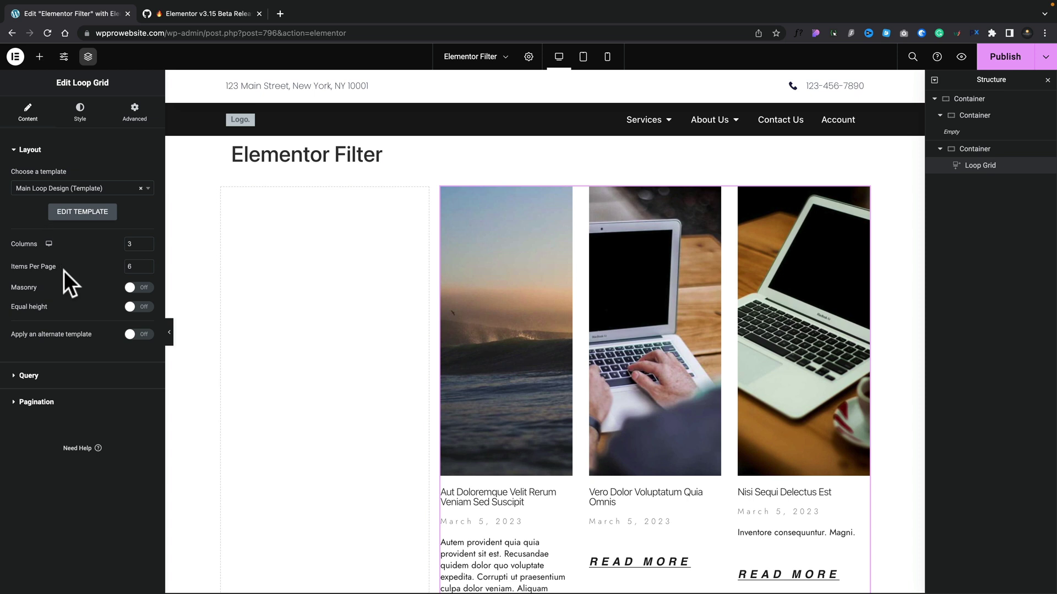
Step: Set the Loop Grid to 2 columns and 12 items per page
click(136, 244)
key(BackSpace)
text(2)
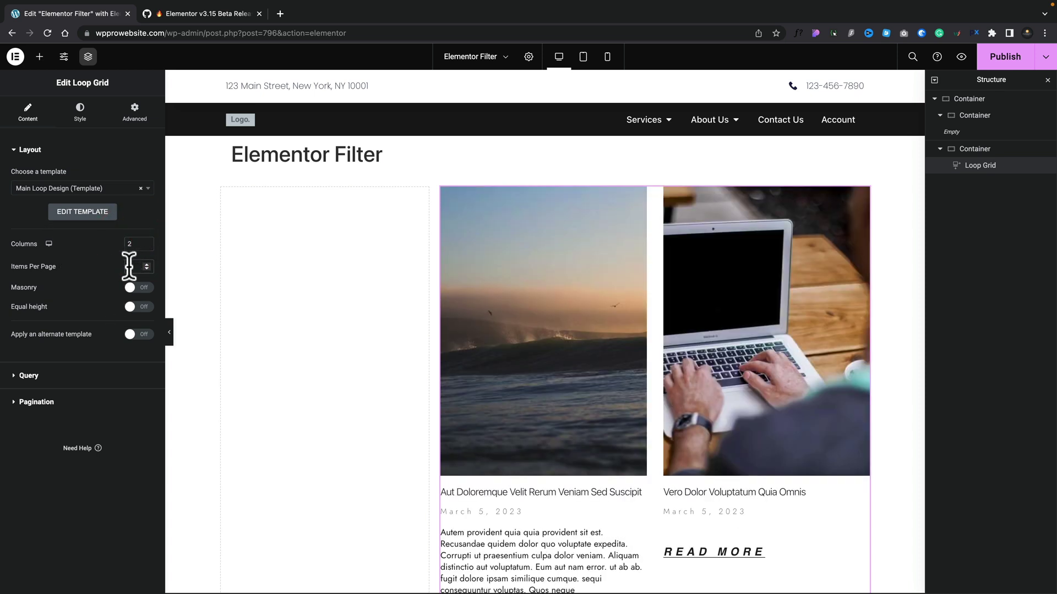
click(129, 267)
text(12)
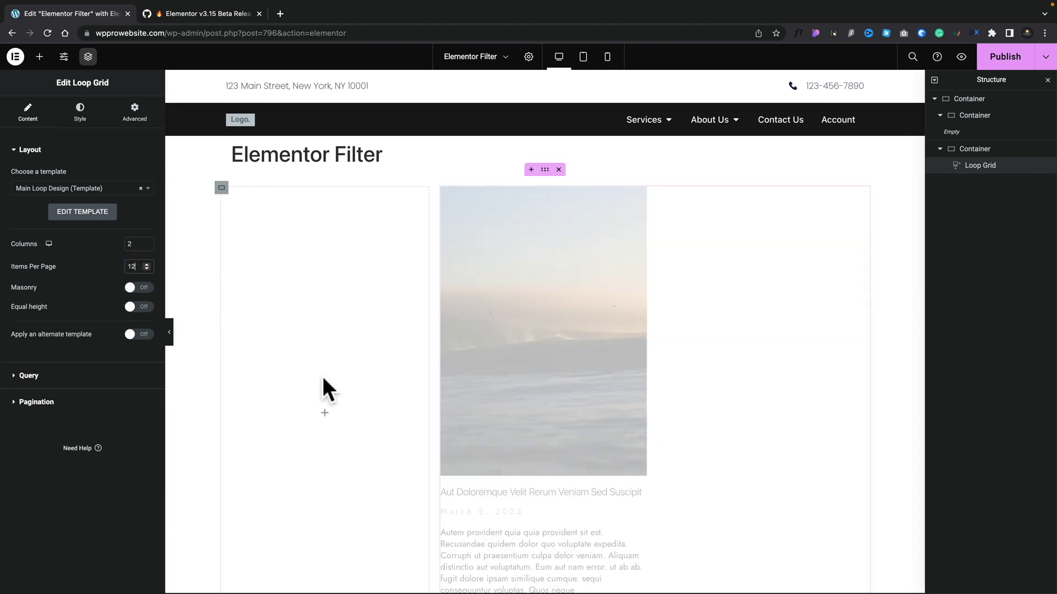
scroll(559, 487, down, 6)
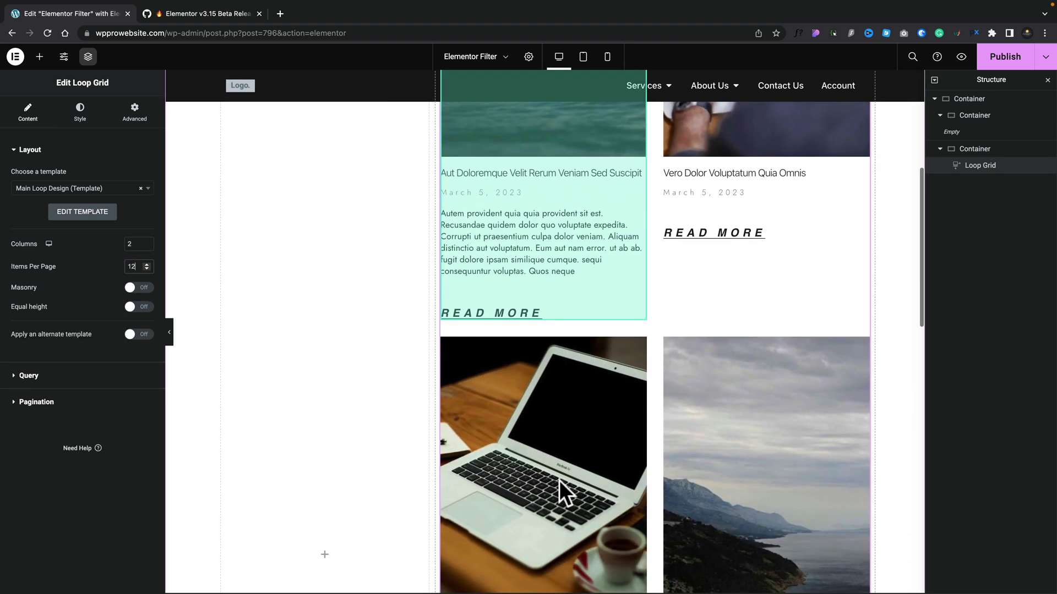
scroll(559, 481, down, 9)
scroll(559, 481, up, 13)
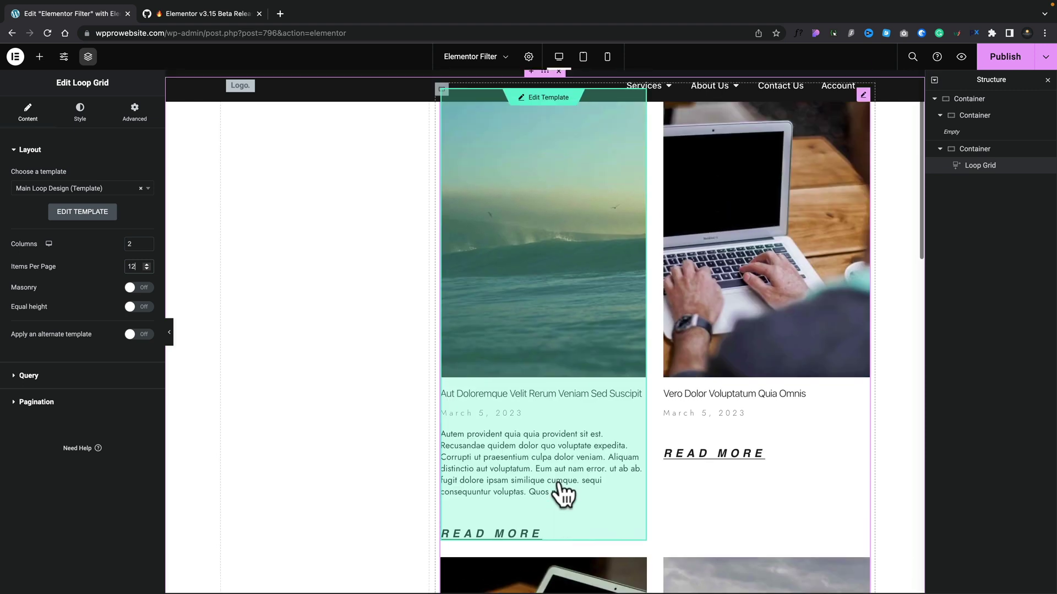
scroll(559, 481, up, 2)
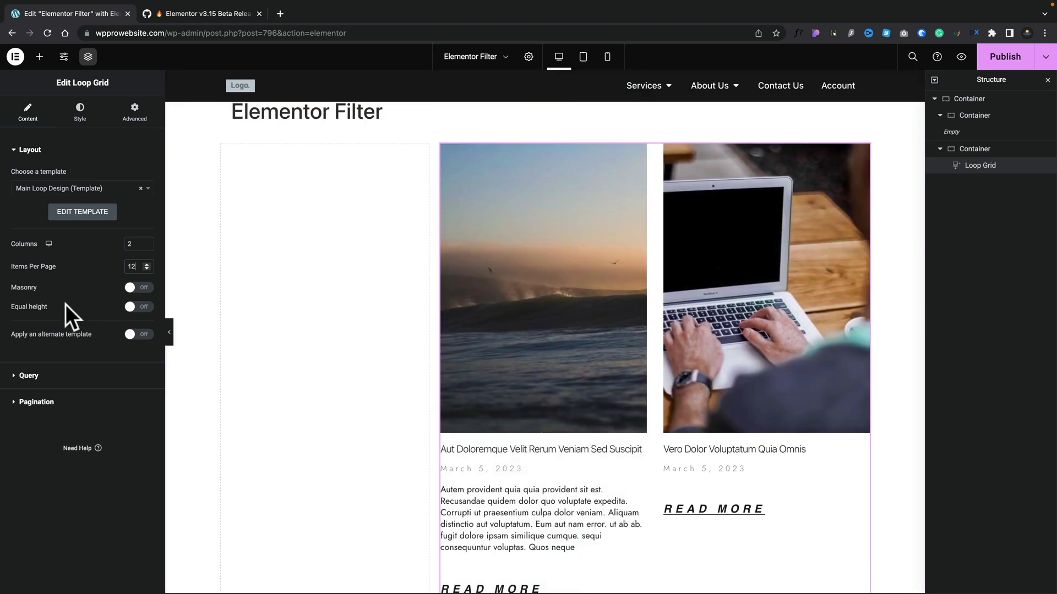
click(143, 307)
click(28, 376)
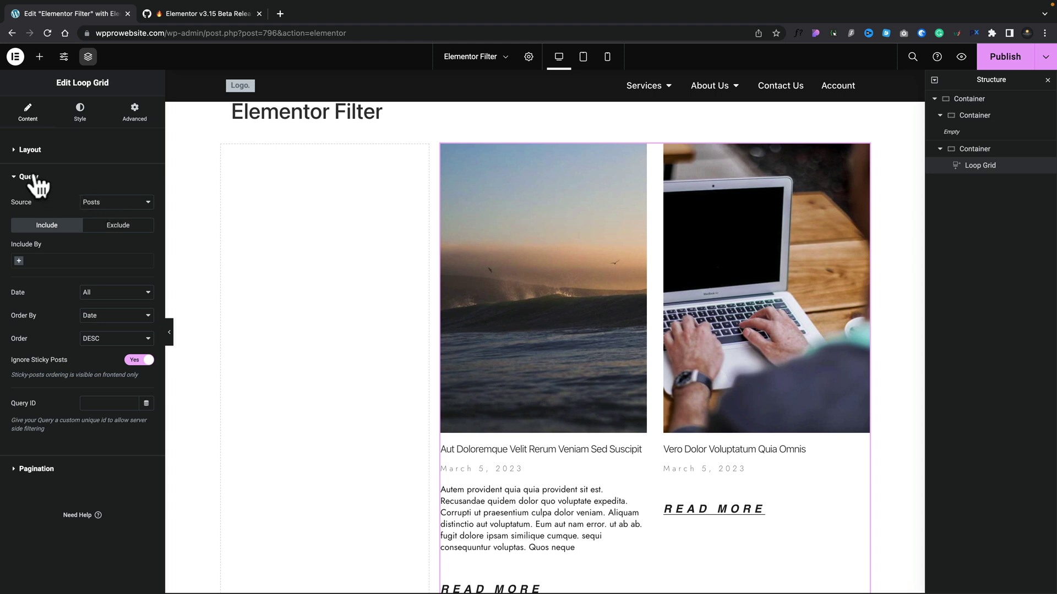
Step: Add a Taxonomy Filter to the left container and link it to Loop Grid 1
click(39, 57)
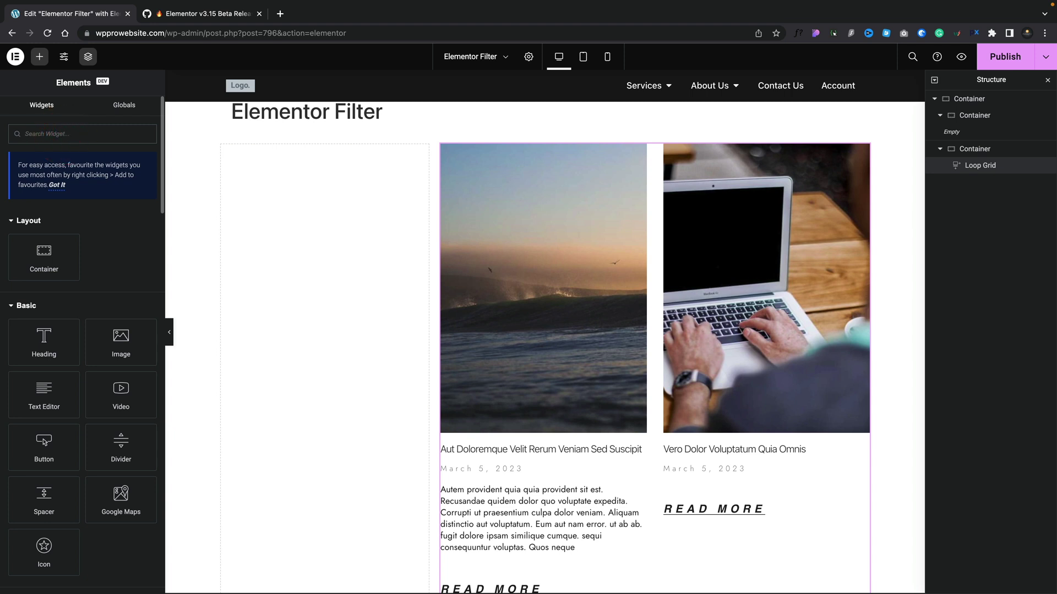
text(filter)
drag(42, 224, 354, 193)
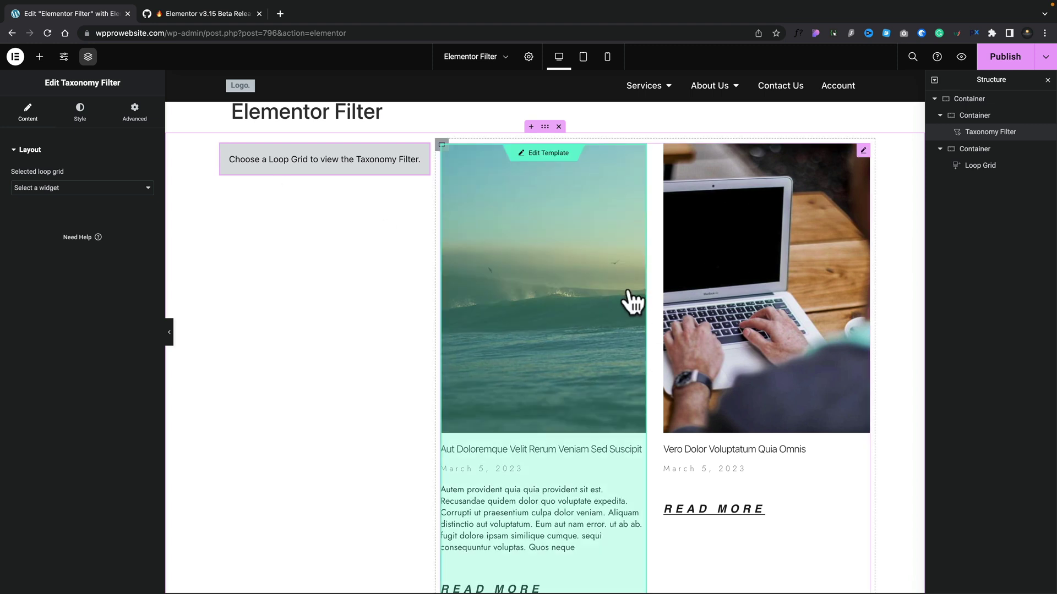
click(128, 187)
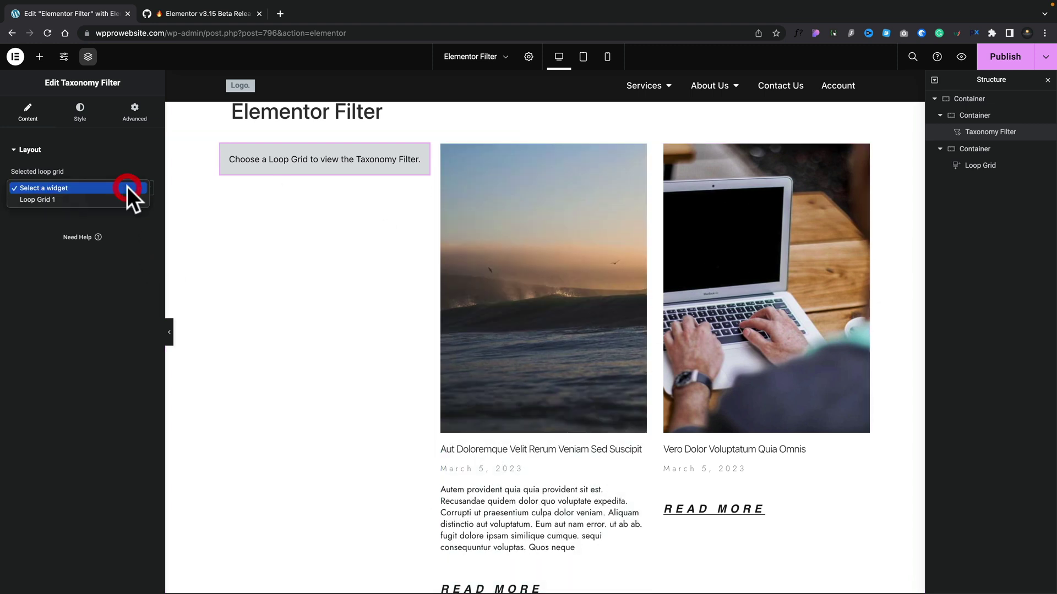
click(77, 199)
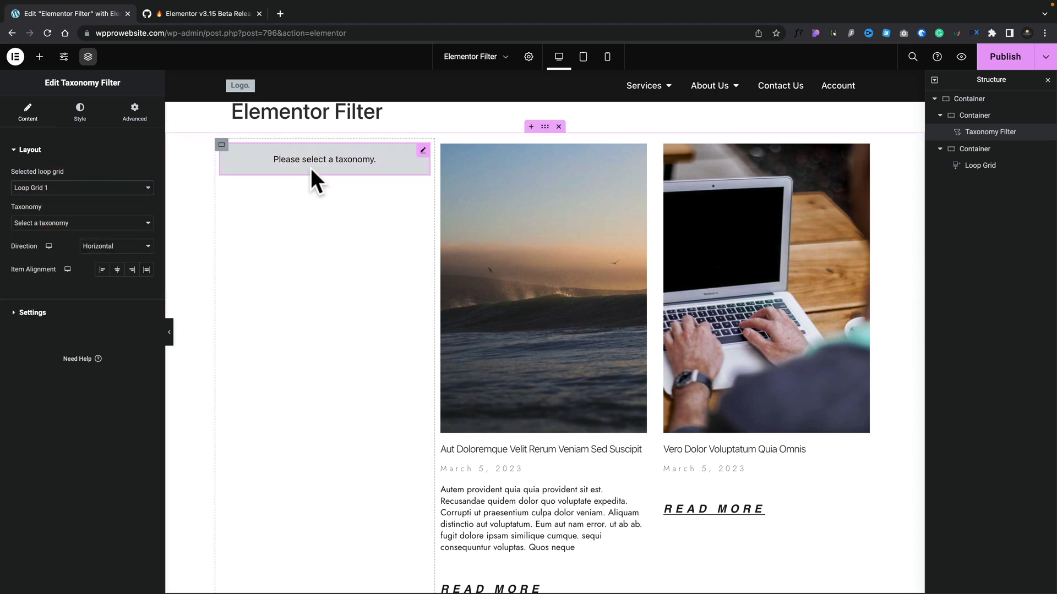
click(148, 223)
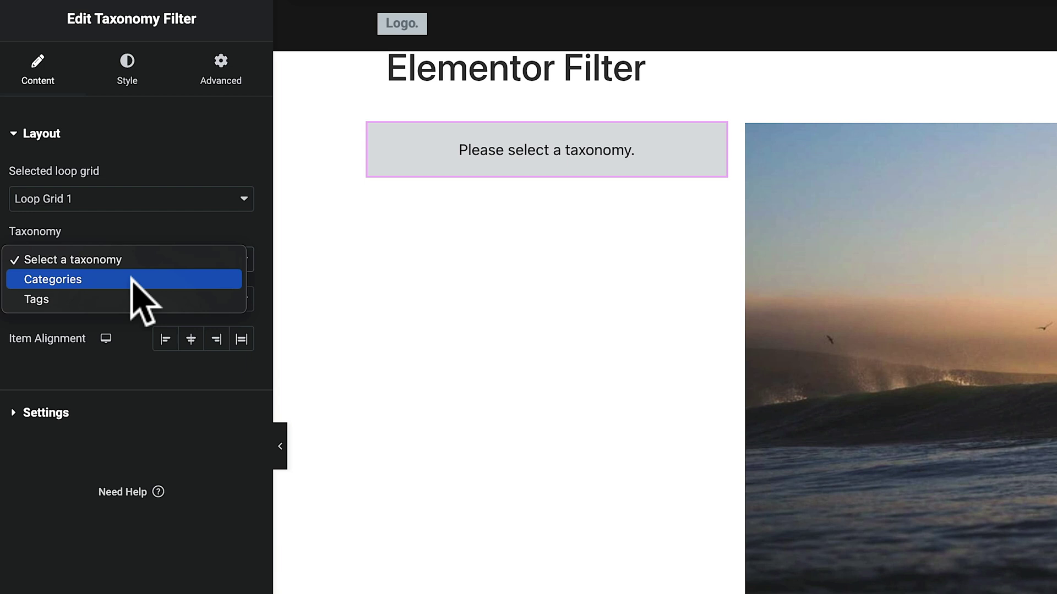
Step: Filter by Categories, stacked vertically and start-aligned, narrow the filter column, and publish
click(132, 279)
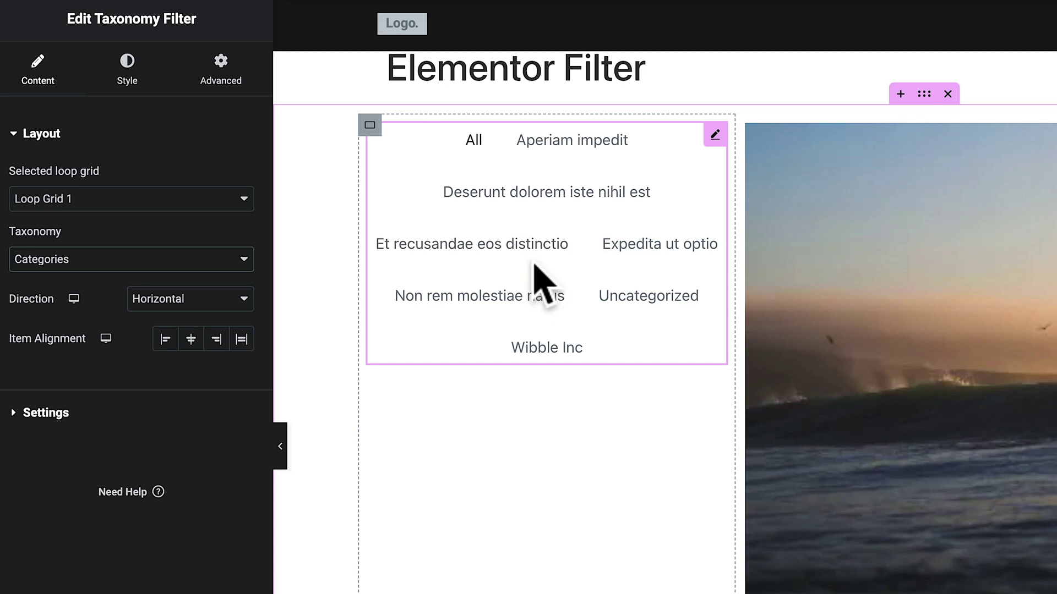
click(209, 300)
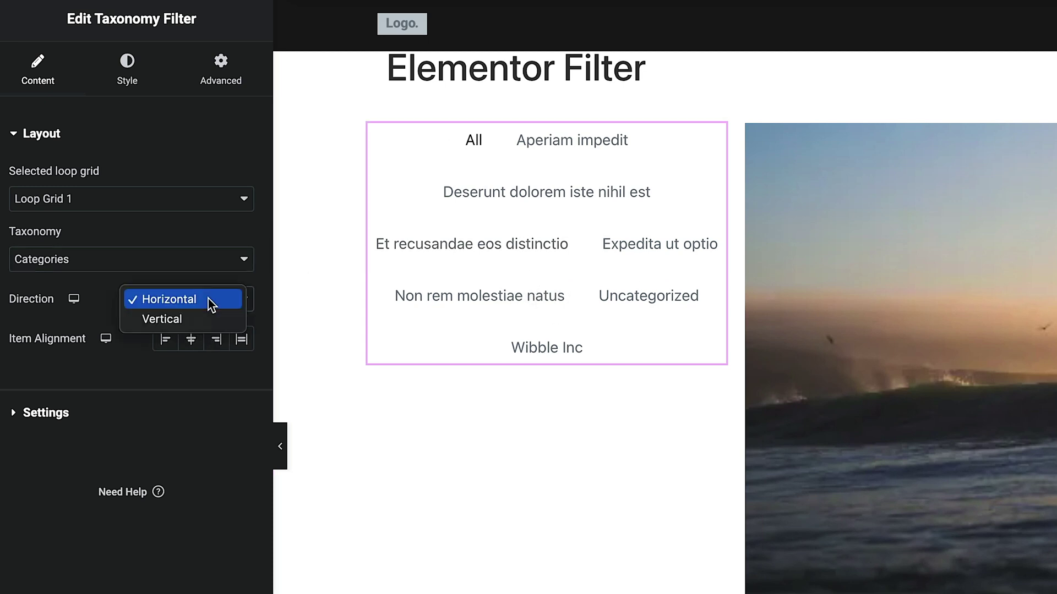
click(211, 322)
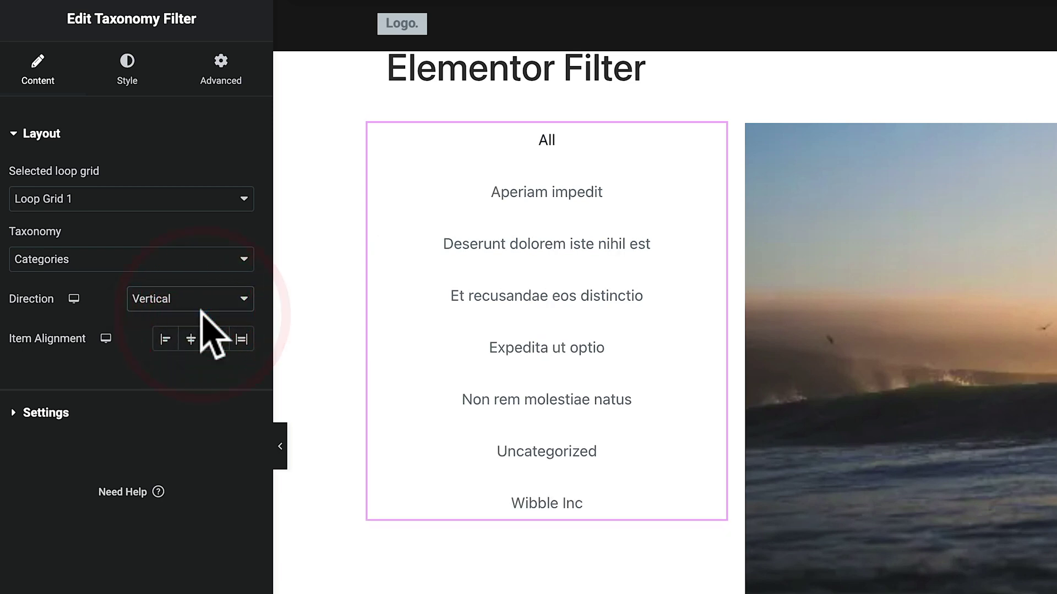
click(165, 339)
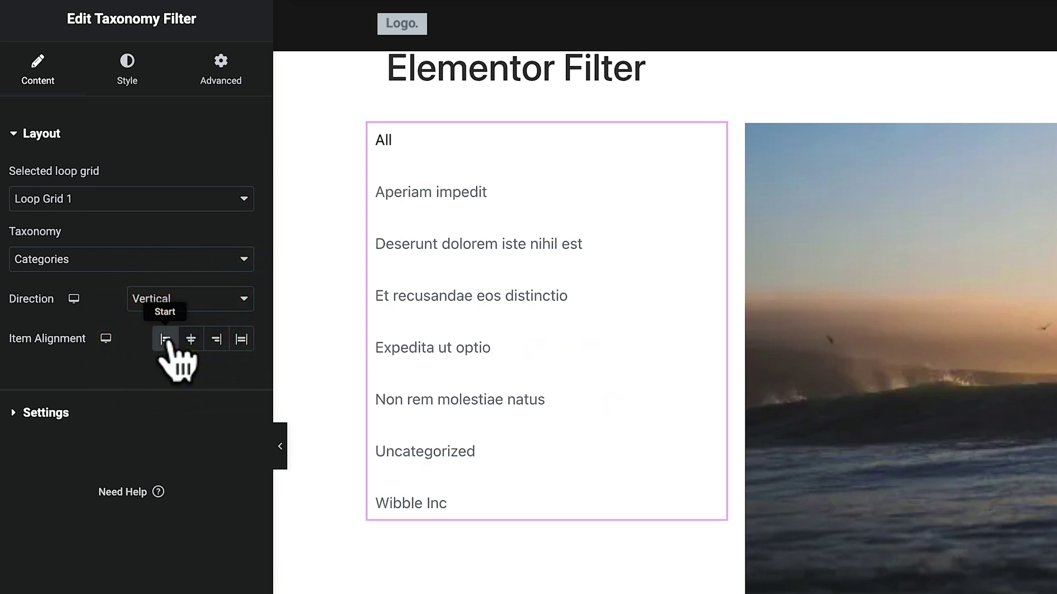
drag(732, 356, 643, 363)
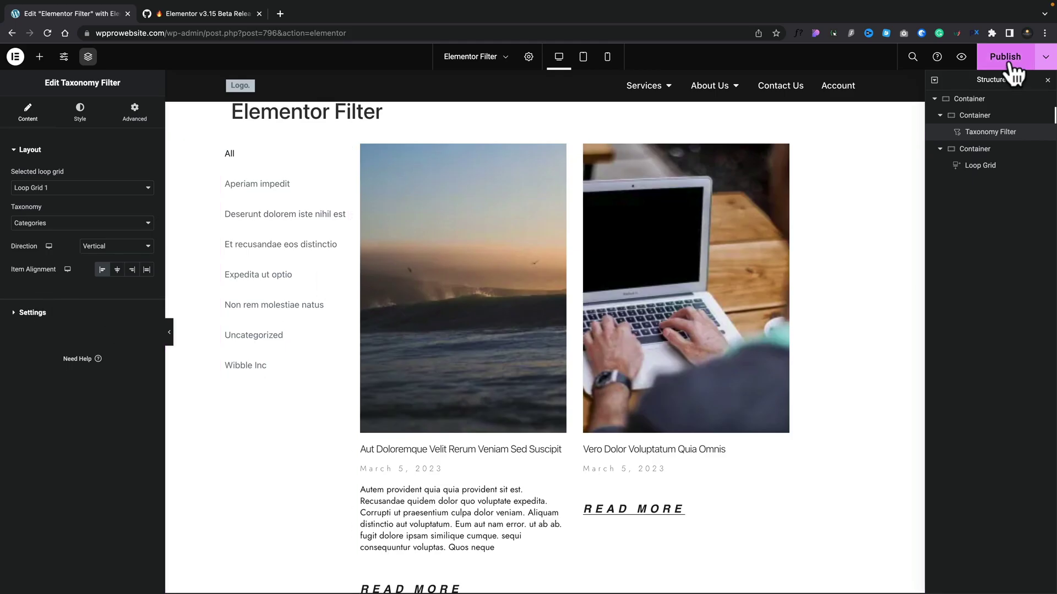
click(1008, 59)
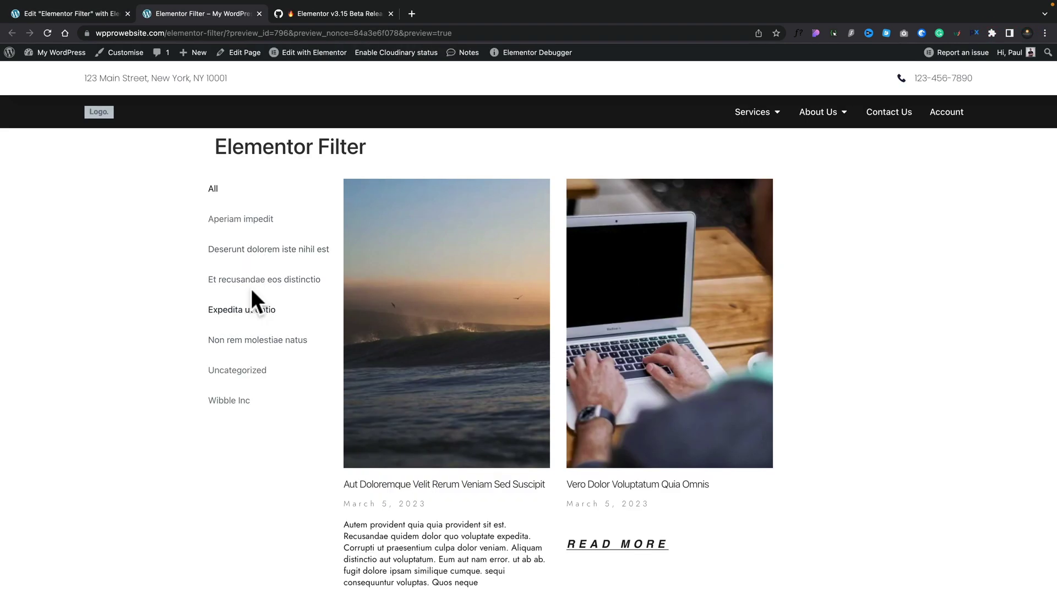
Step: Test the grid with Aperiam impedit, Expedita ut optio, Deserunt dolorem iste nihil est, and Uncategorized
click(245, 223)
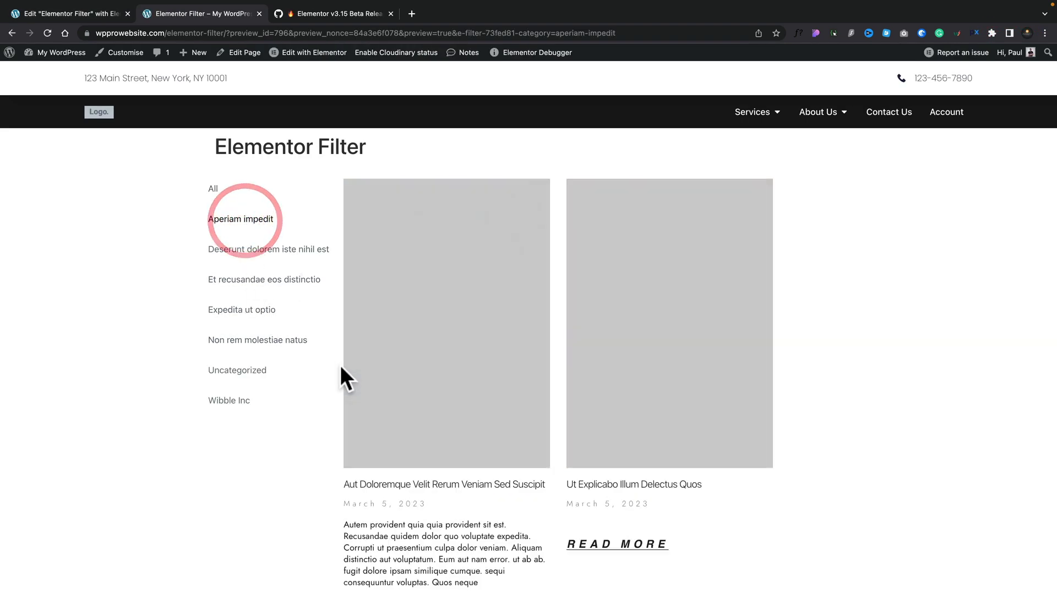
scroll(385, 416, down, 2)
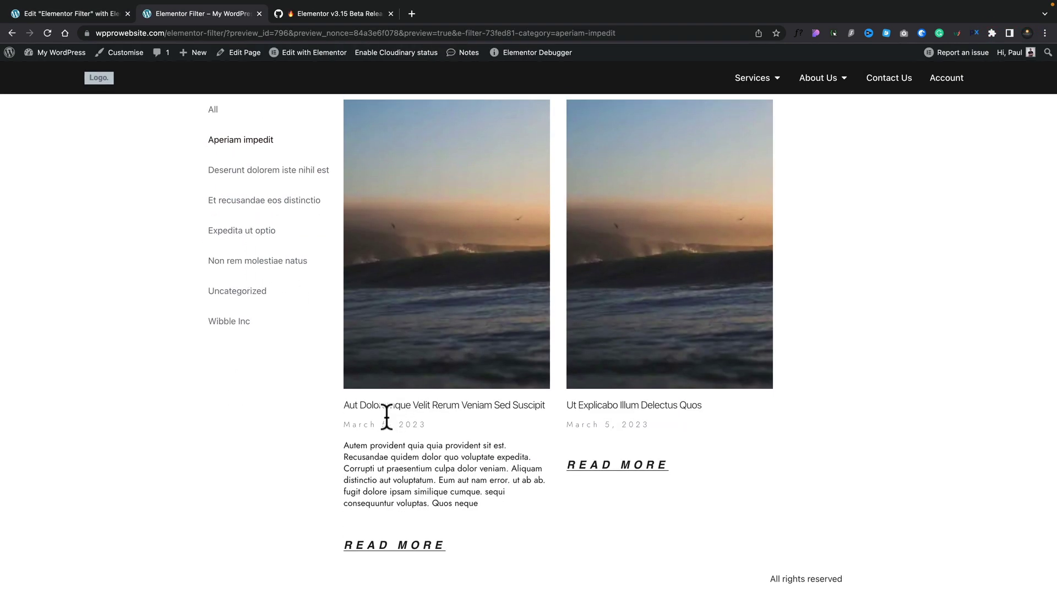
click(234, 231)
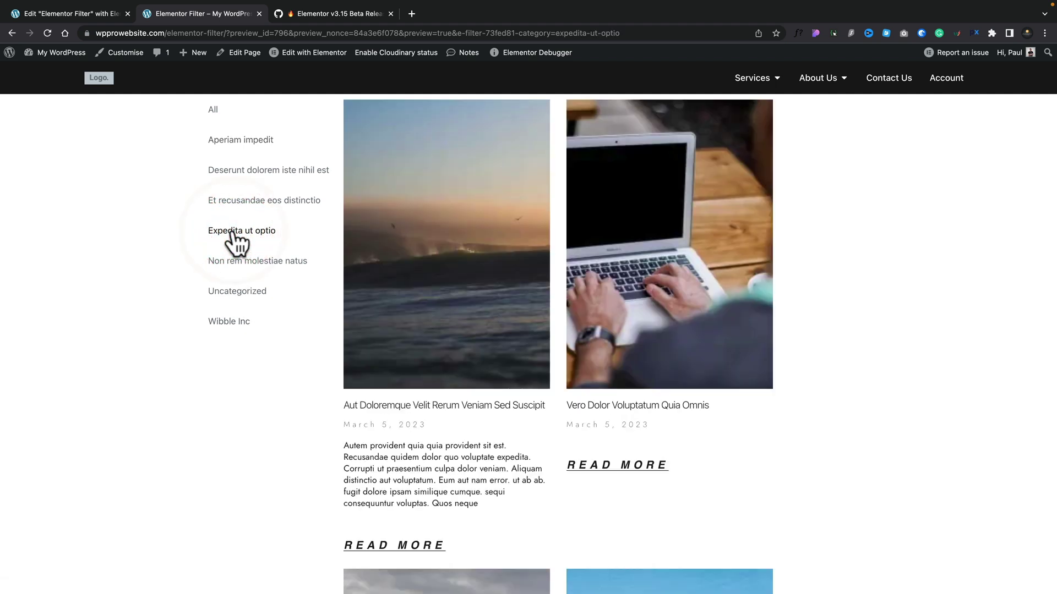
scroll(475, 393, down, 5)
scroll(474, 392, down, 4)
scroll(474, 391, up, 10)
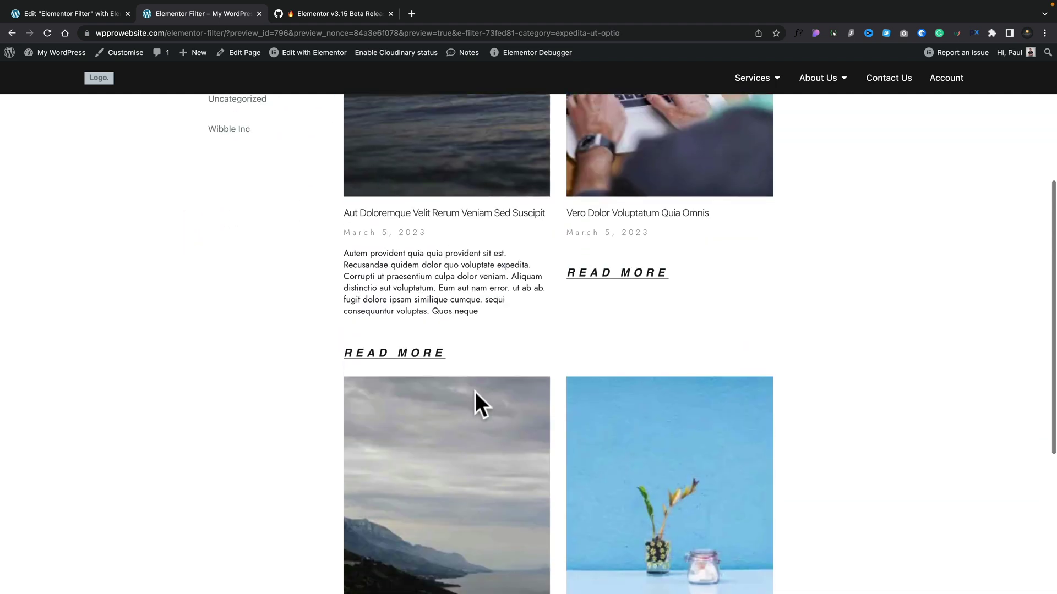
click(232, 253)
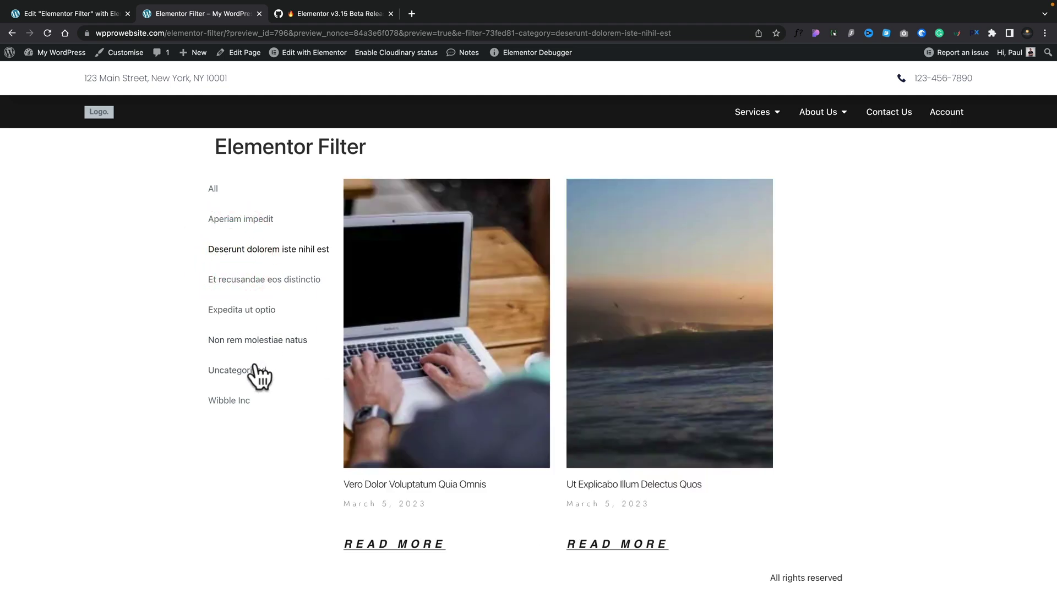
click(249, 371)
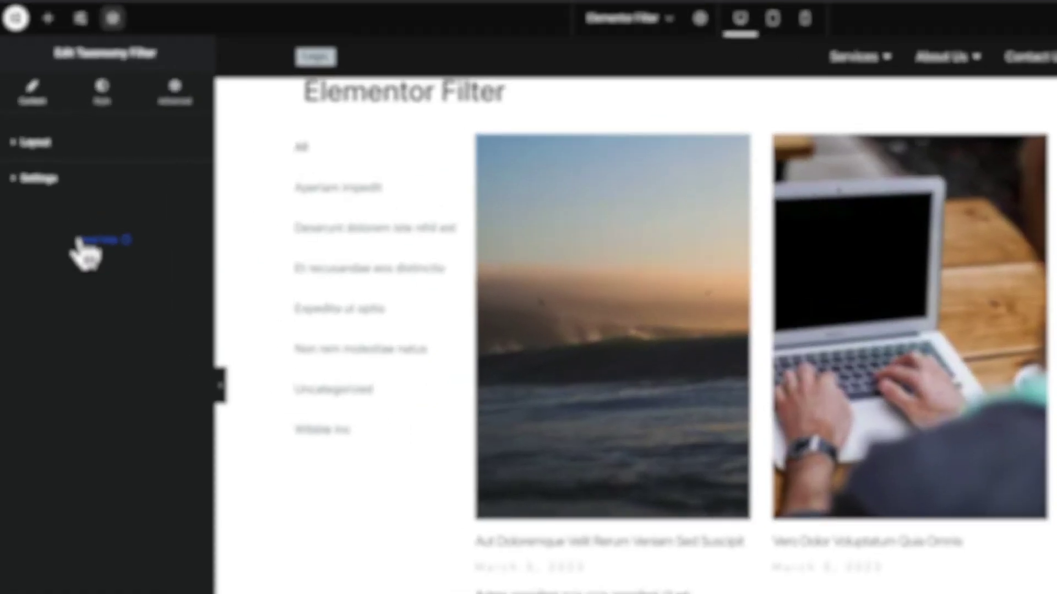
Step: Turn on Taxonomy Children so the category filter lists child categories
click(43, 180)
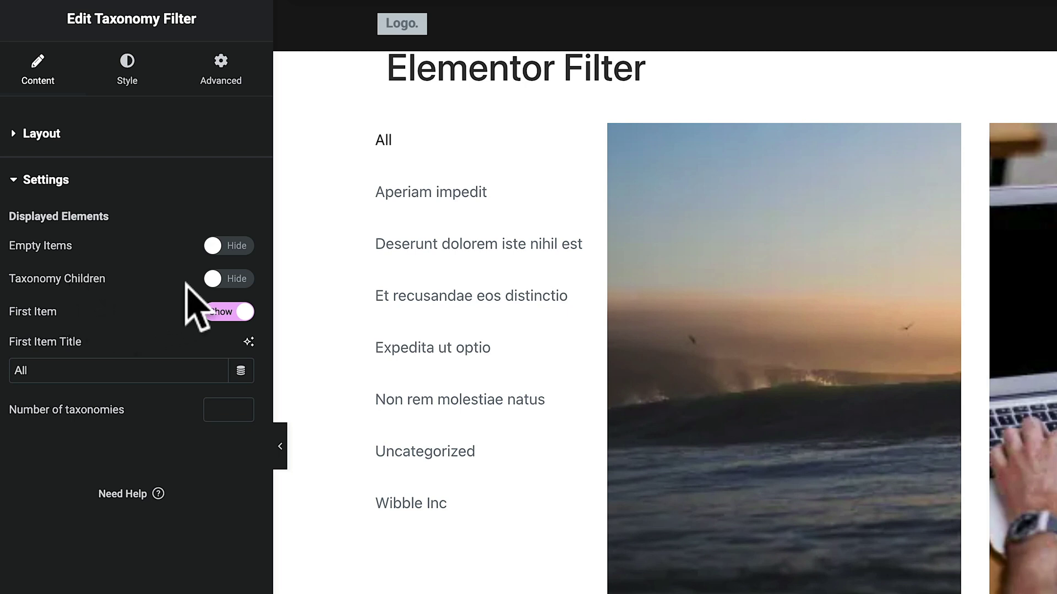
click(235, 280)
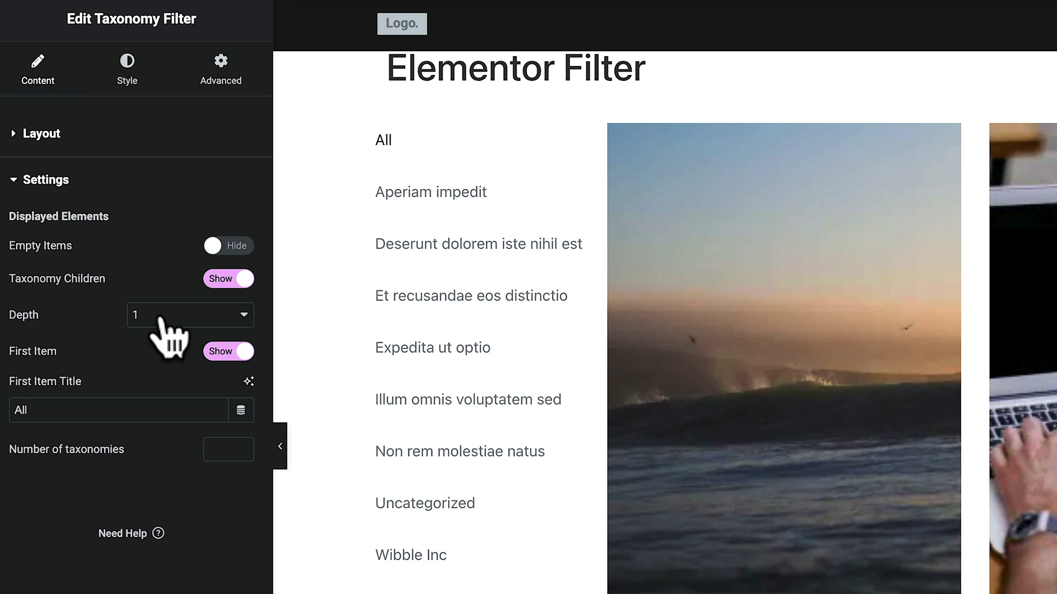
click(215, 280)
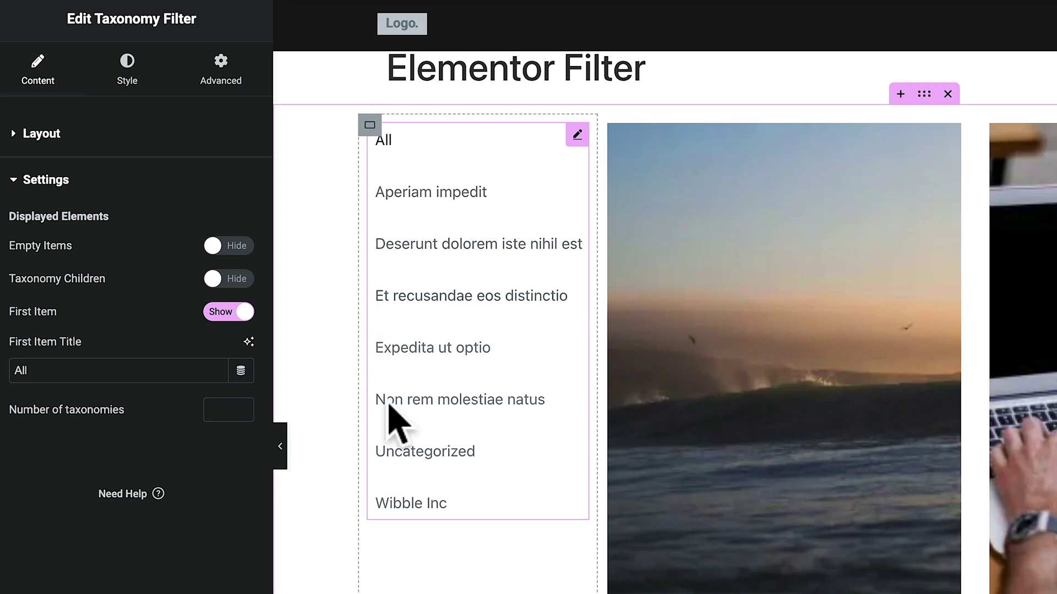
click(234, 278)
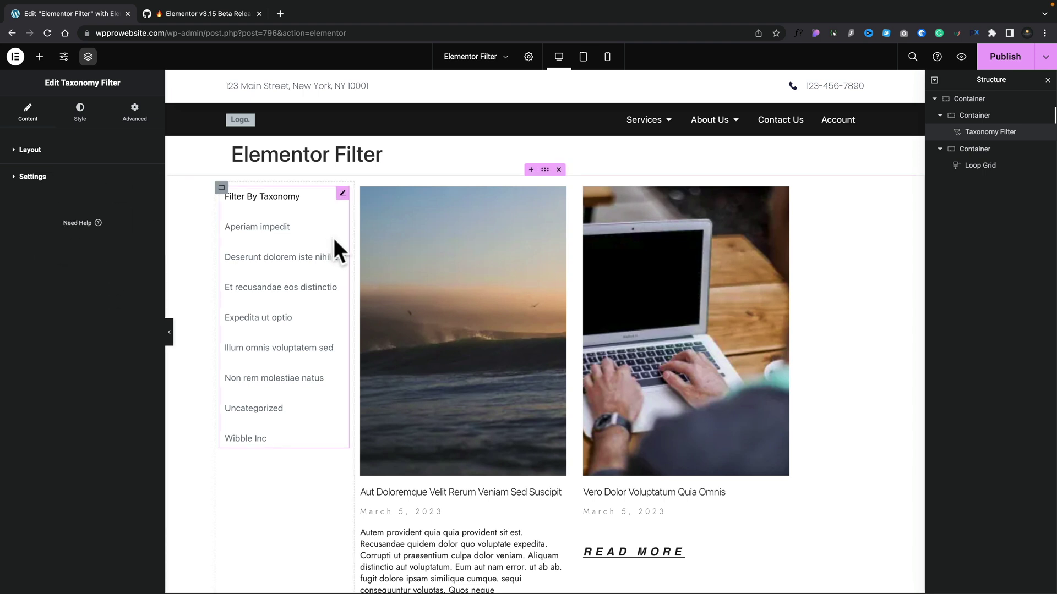
Step: Duplicate the category filter and change its first-item title to 'Filter By Tag'
click(342, 193)
key(ctrl+d)
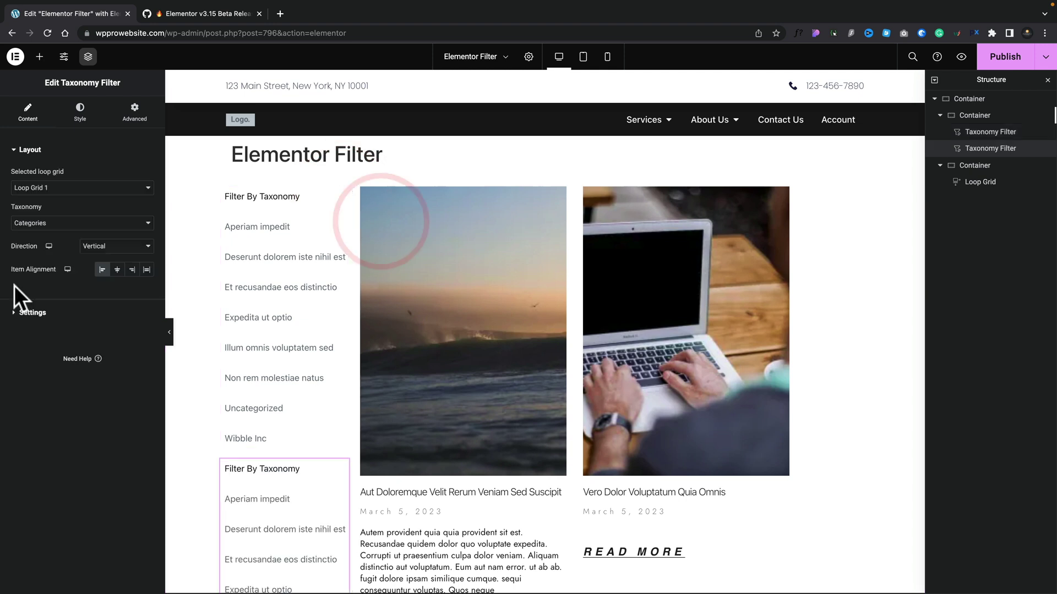
scroll(277, 467, down, 2)
scroll(277, 466, down, 1)
click(32, 315)
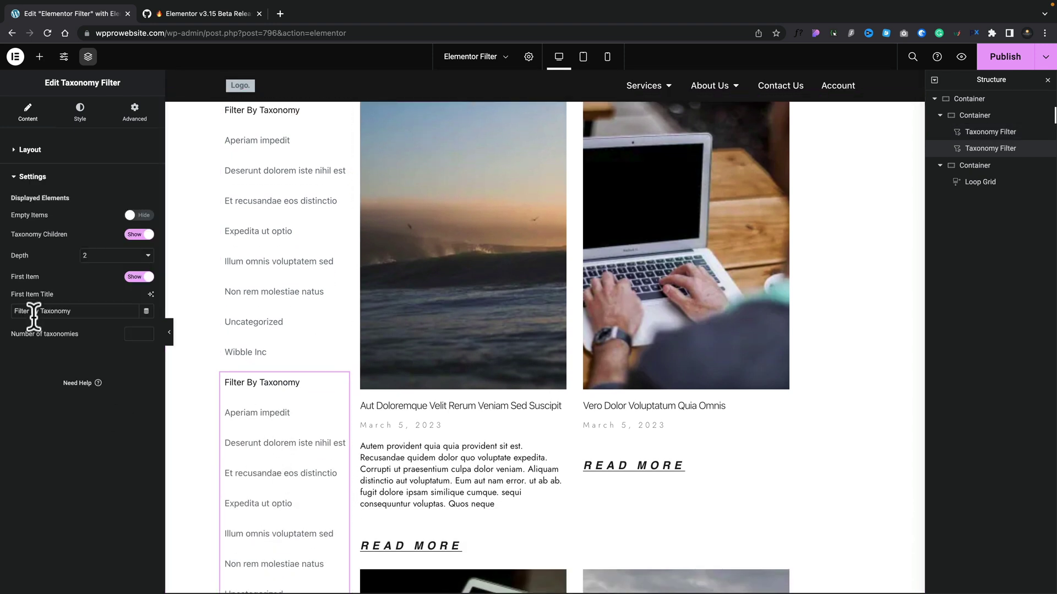
drag(79, 312, 46, 312)
text(Tag)
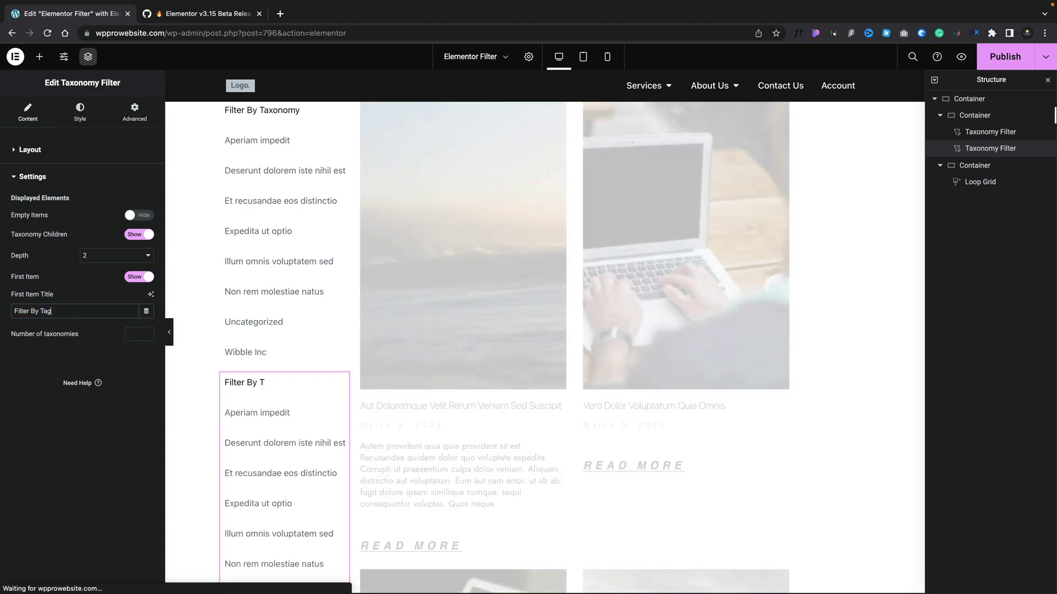
Step: Set the duplicated filter's taxonomy to Tags and return to the Posts list
click(30, 150)
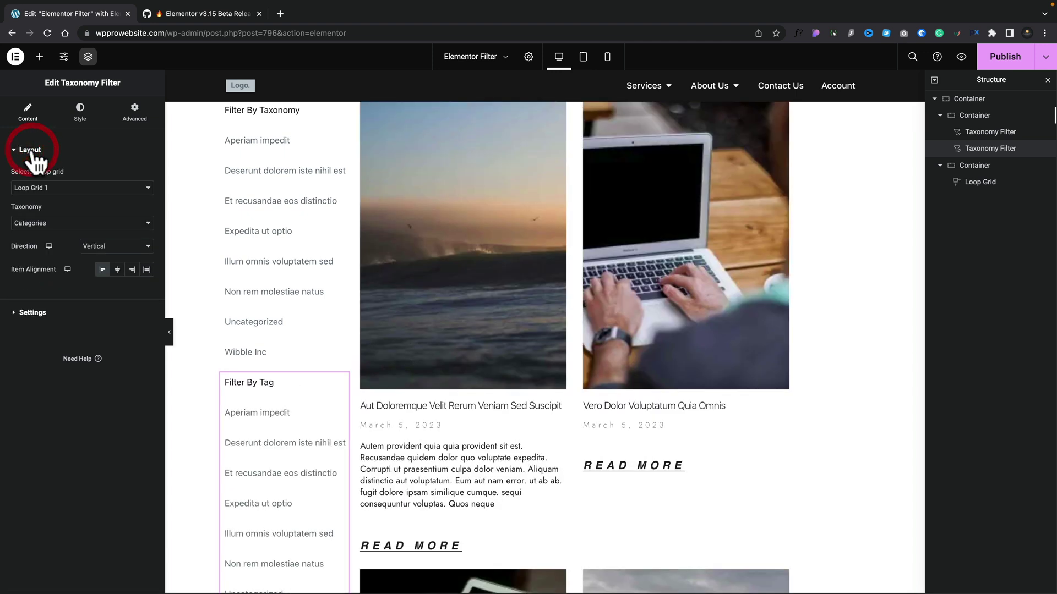
click(60, 226)
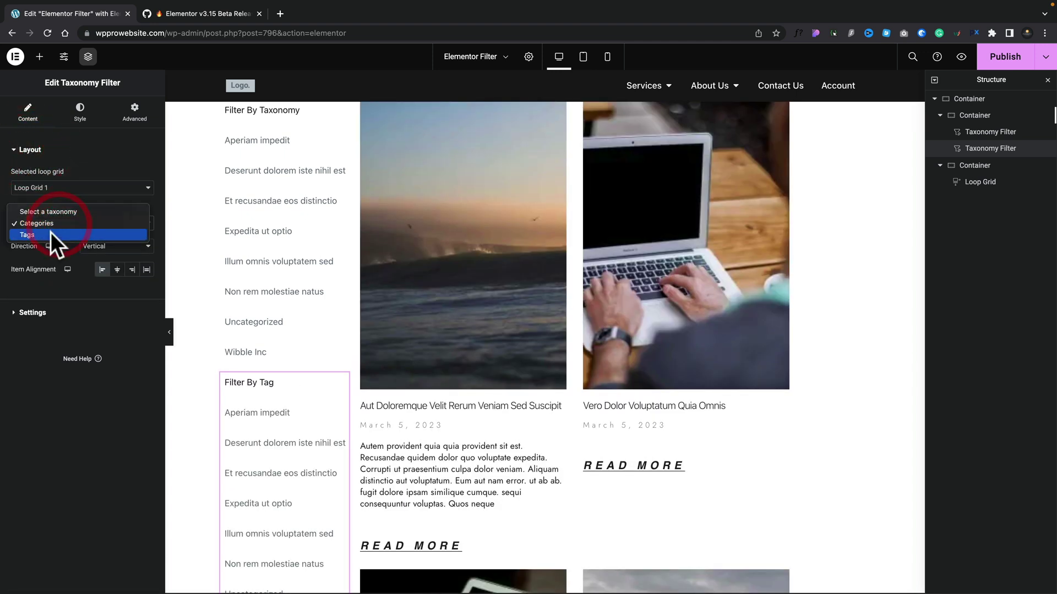
click(50, 232)
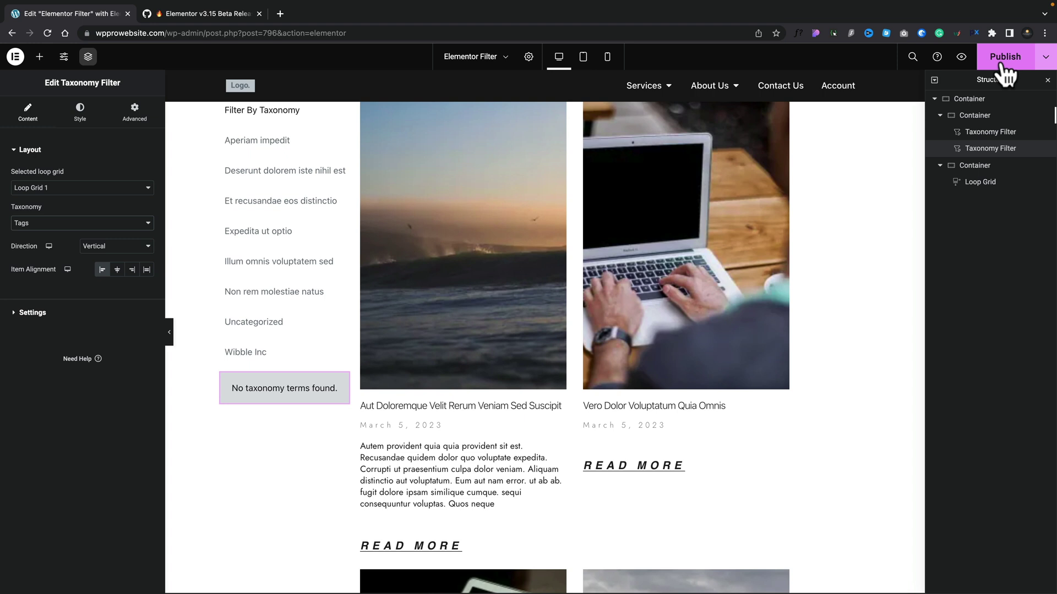
key(super+bracketleft)
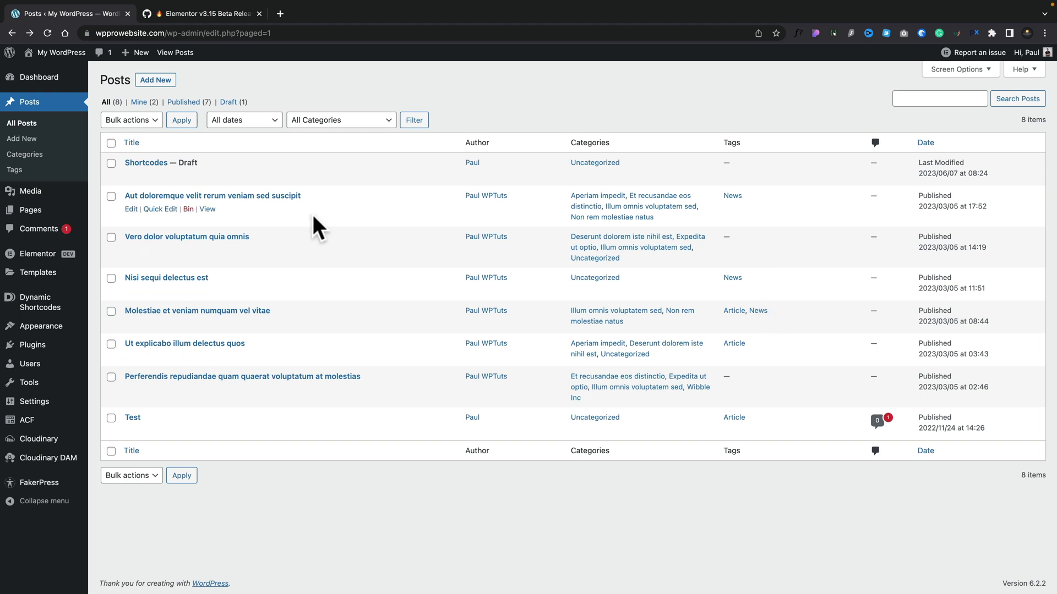
Step: Go from the Posts list to All Pages to reopen the Elementor Filter page
mouse_move(79, 209)
click(118, 212)
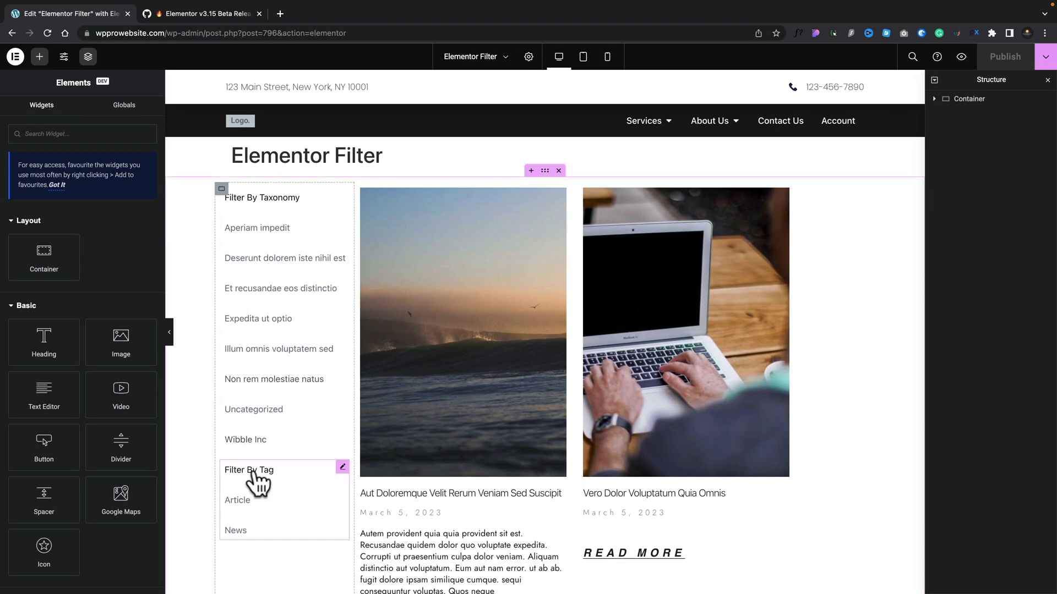
Step: Toggle the tag filter's Empty Items to Show and back to Hide, then publish
click(343, 468)
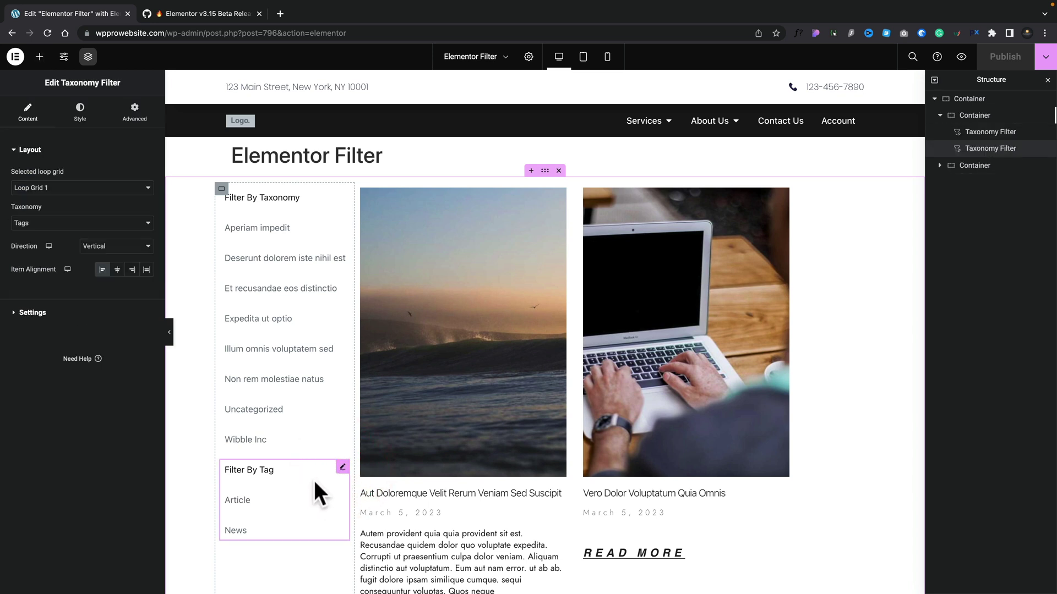
click(32, 313)
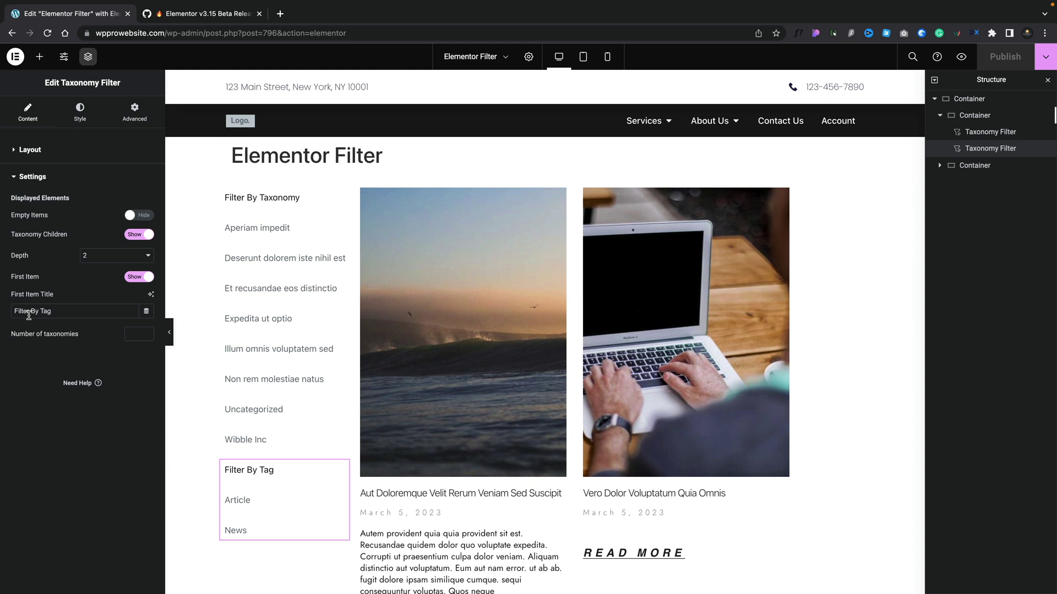
click(146, 218)
scroll(210, 378, down, 3)
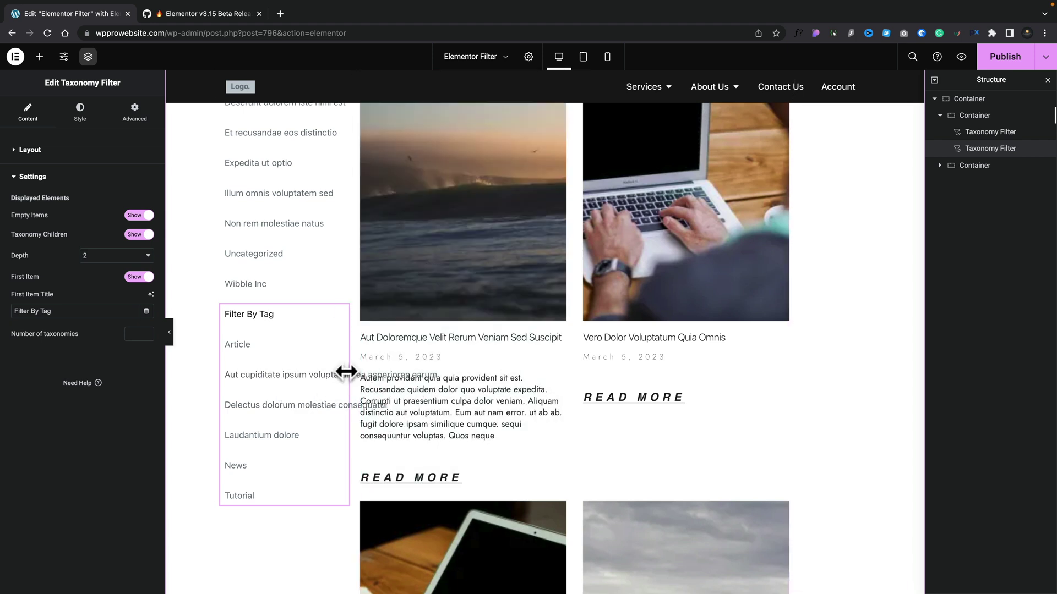
click(132, 216)
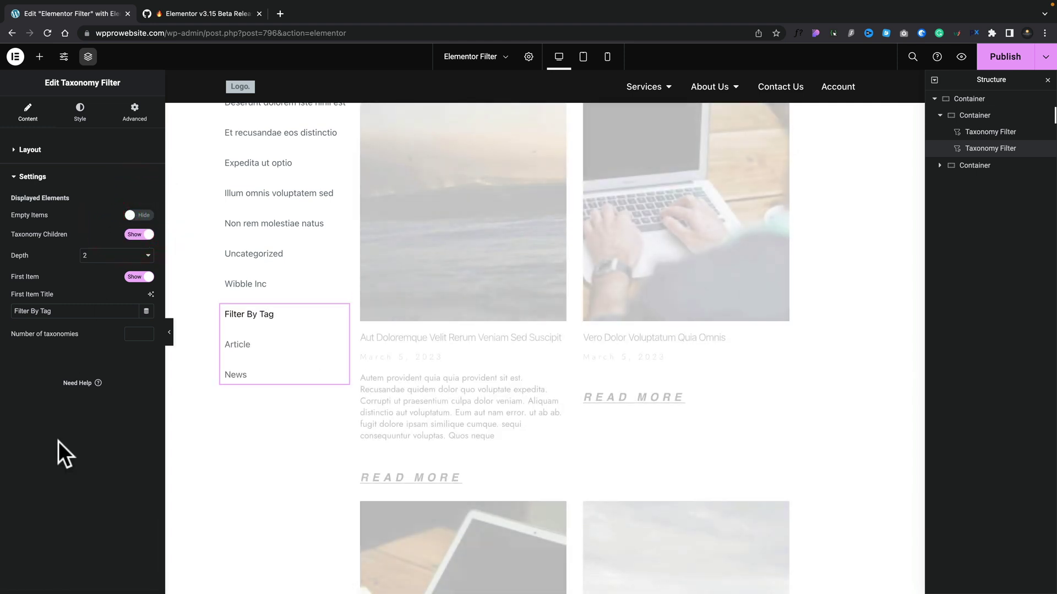
click(1003, 58)
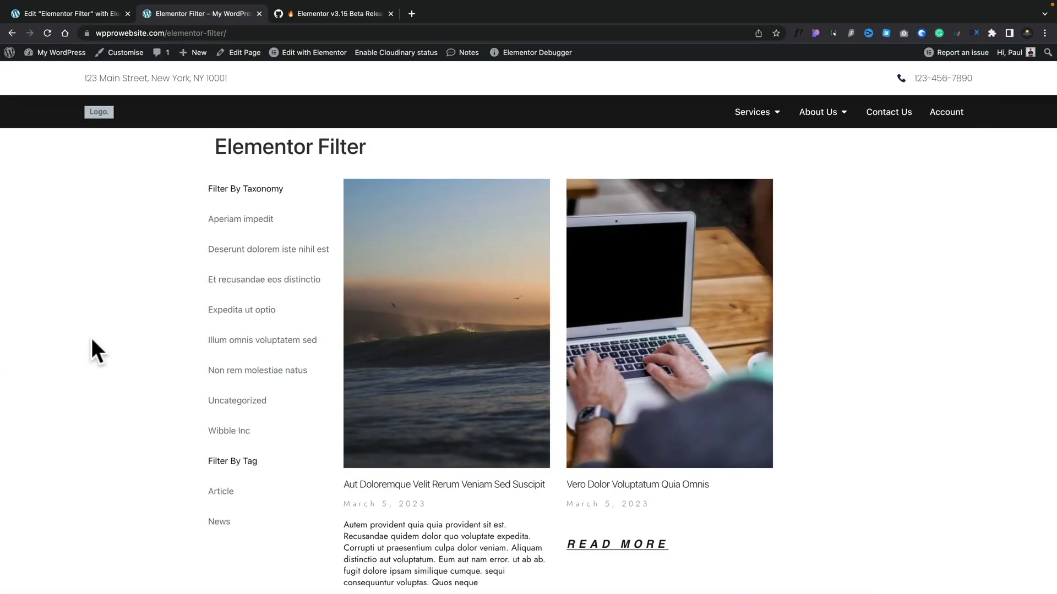
Step: Filter the live page by Aperiam impedit plus Article and inspect the combined URL parameters
click(248, 222)
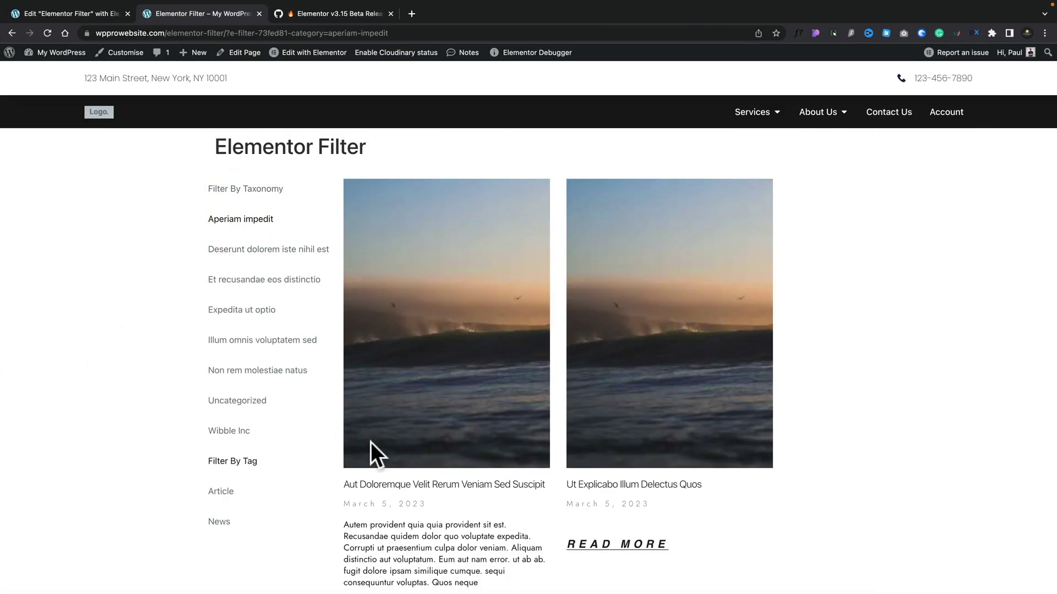
scroll(371, 442, down, 3)
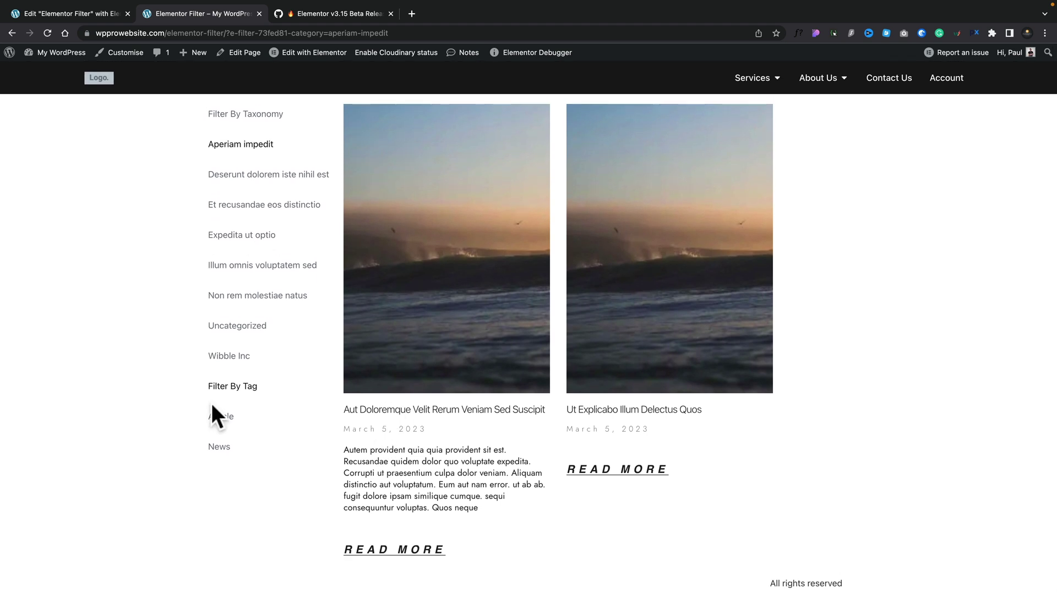
click(223, 421)
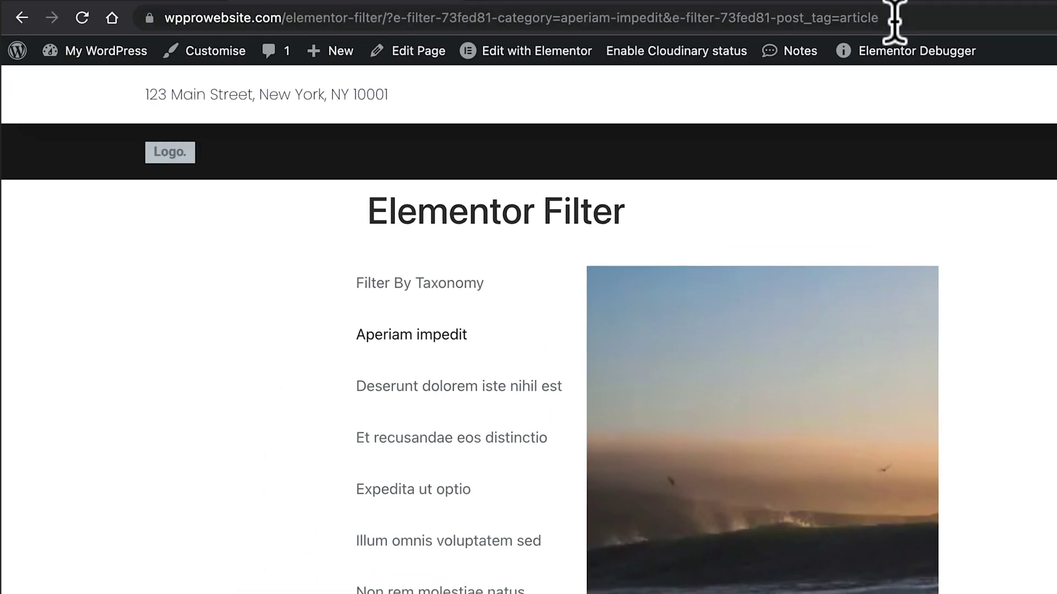
drag(894, 21, 399, 20)
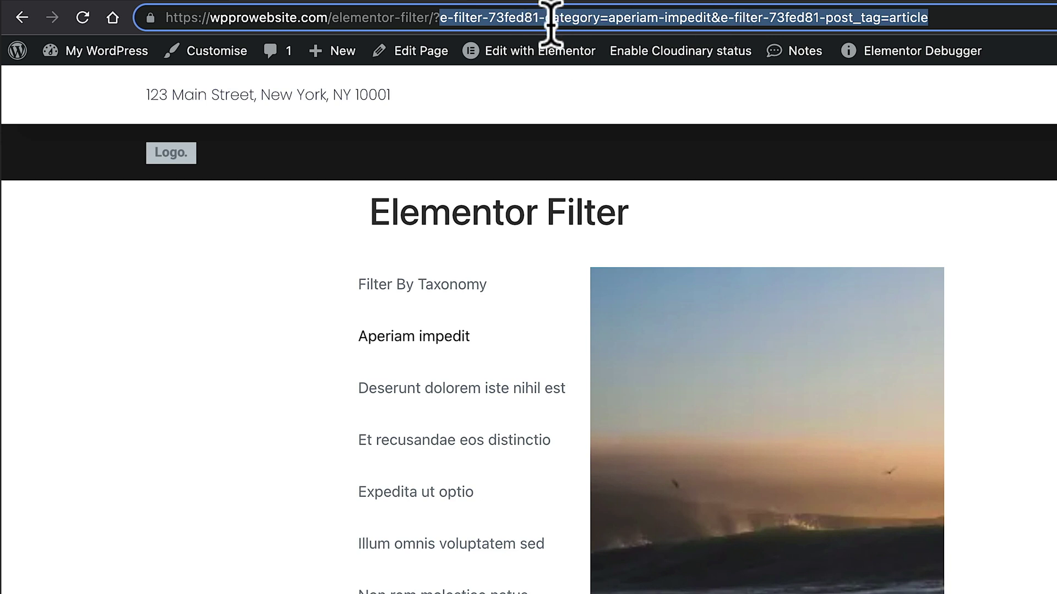
click(915, 17)
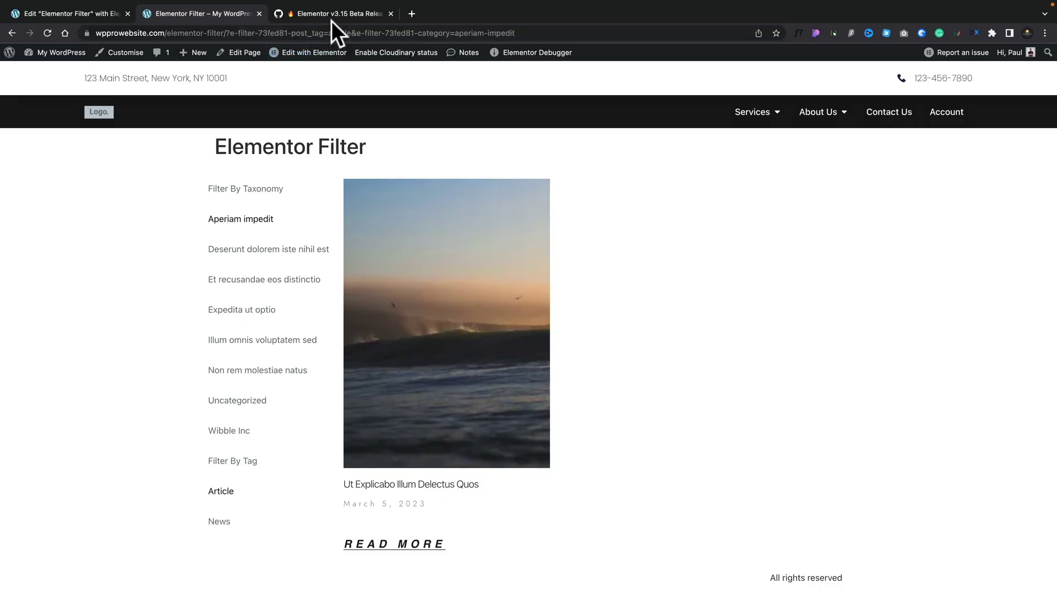
click(331, 19)
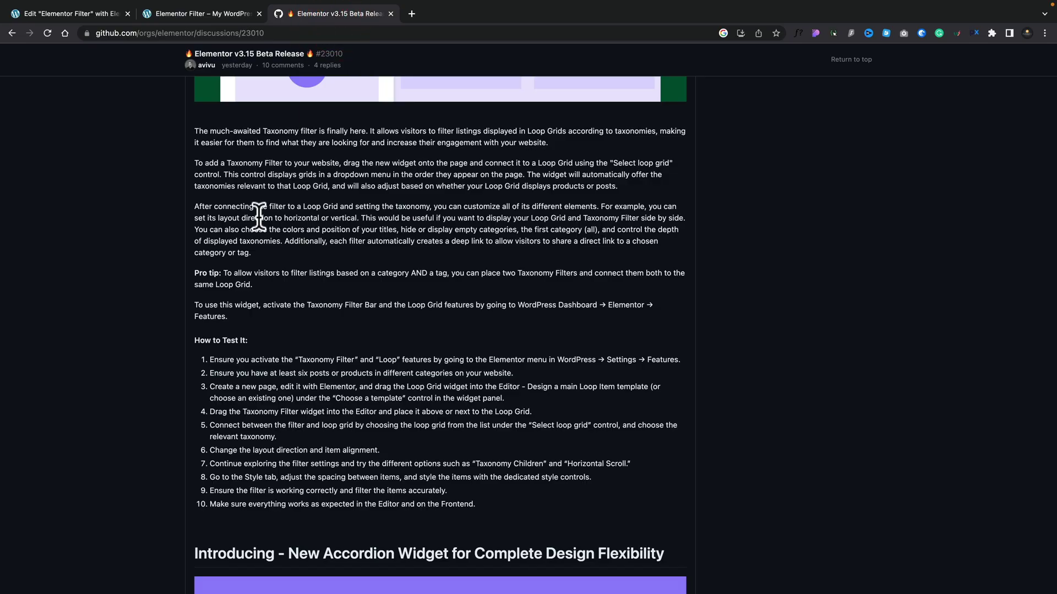